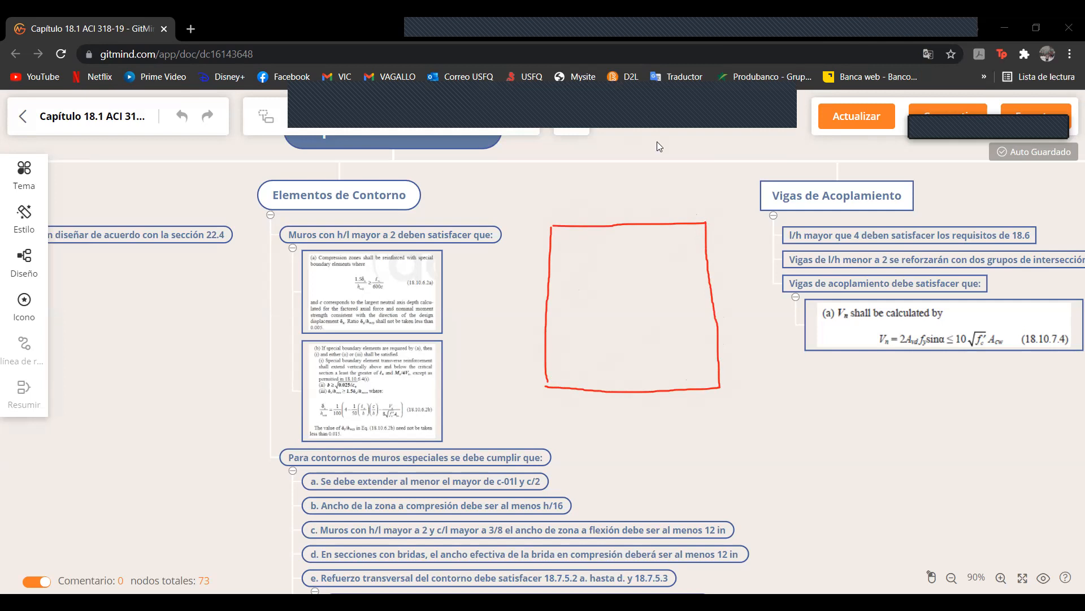
Step: Undo strokes of the red rectangle annotation beside the Elementos de Contorno formulas
mouse_move(543, 236)
mouse_down()
mouse_move(540, 382)
mouse_move(551, 386)
mouse_move(542, 380)
mouse_move(540, 393)
mouse_move(707, 394)
mouse_move(723, 384)
mouse_up()
mouse_move(547, 222)
mouse_down()
mouse_move(658, 207)
mouse_move(715, 213)
mouse_move(705, 225)
mouse_move(734, 281)
mouse_move(746, 348)
mouse_move(736, 389)
mouse_move(724, 394)
mouse_up()
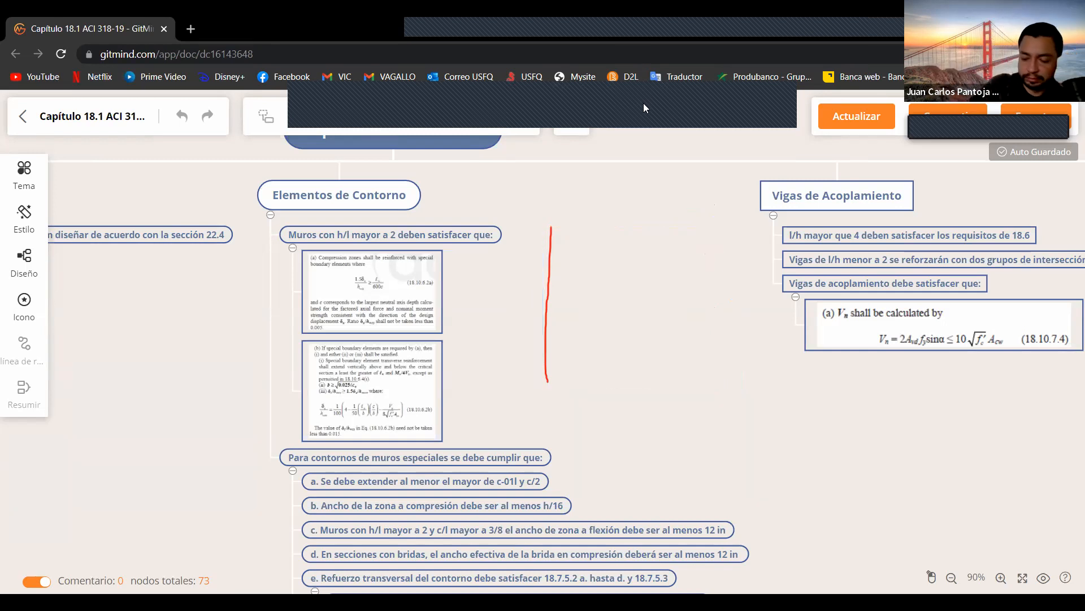
click(607, 107)
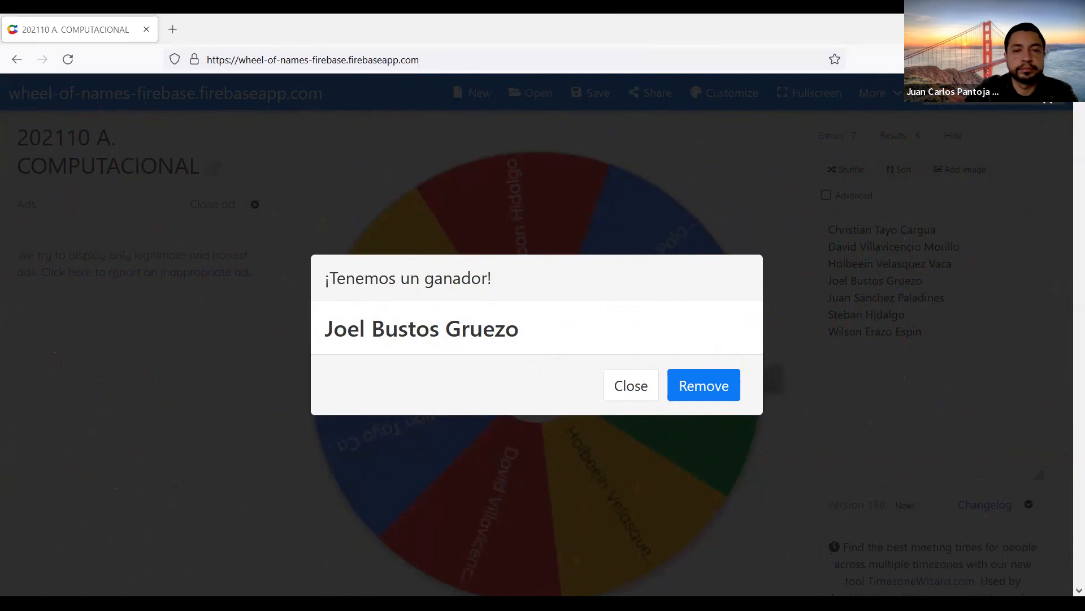
Step: Remove the drawn winner from the wheel of names and spin it for another one
click(704, 386)
click(568, 386)
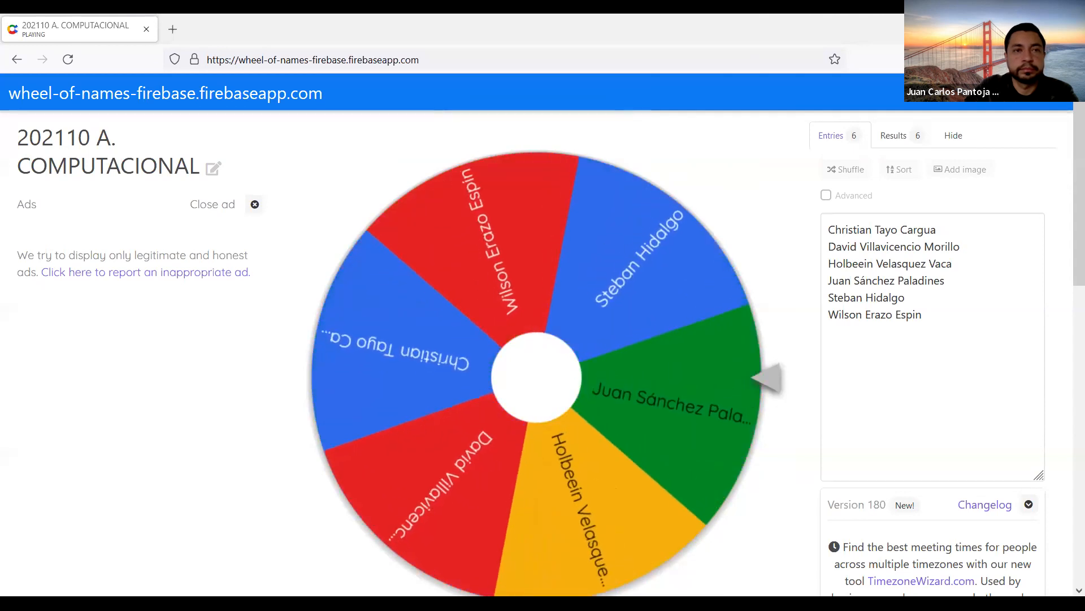
right_click(112, 37)
click(136, 95)
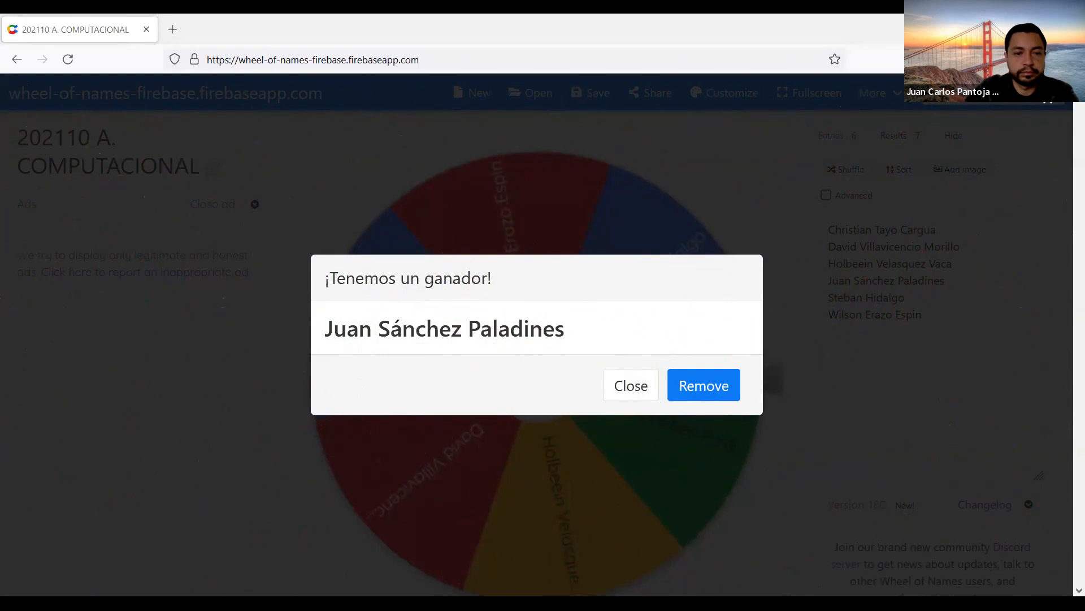
Step: Remove the next two drawn winners from the wheel, spinning it again in between
click(700, 391)
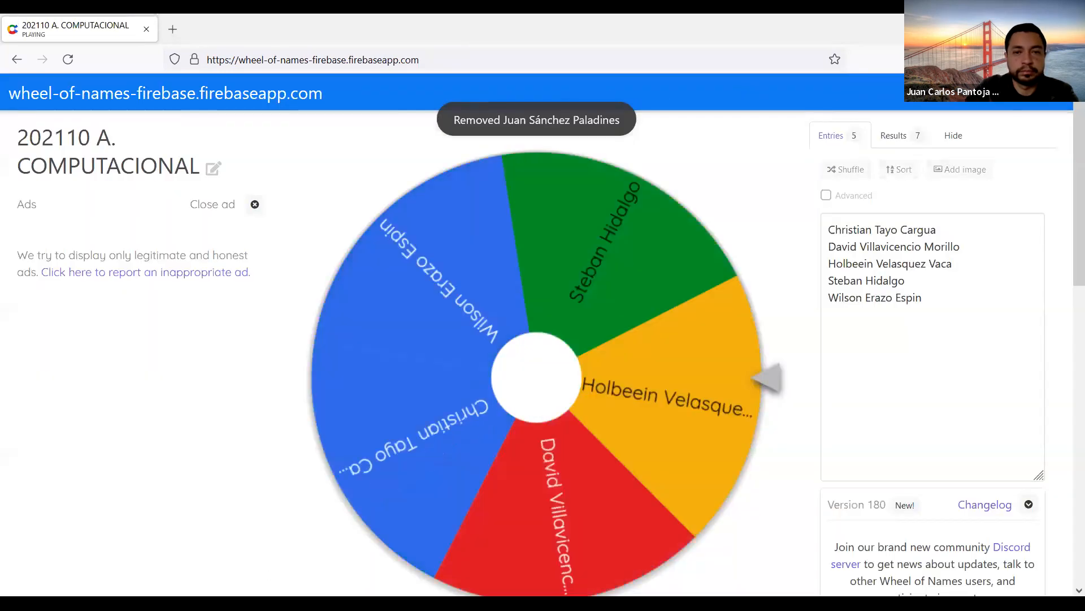
key(ctrl+Return)
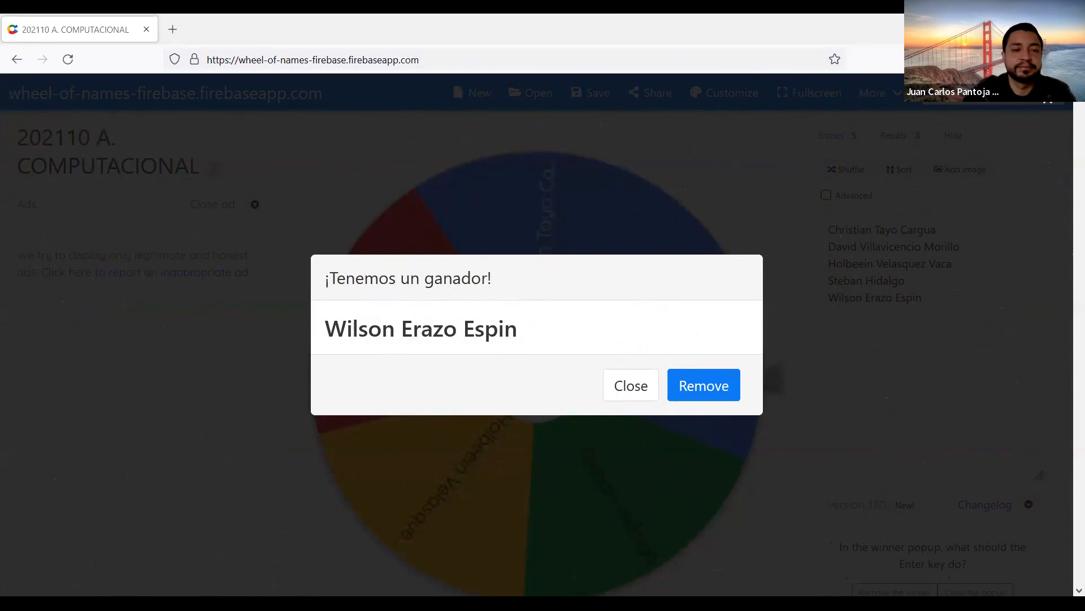
key(alt+Tab)
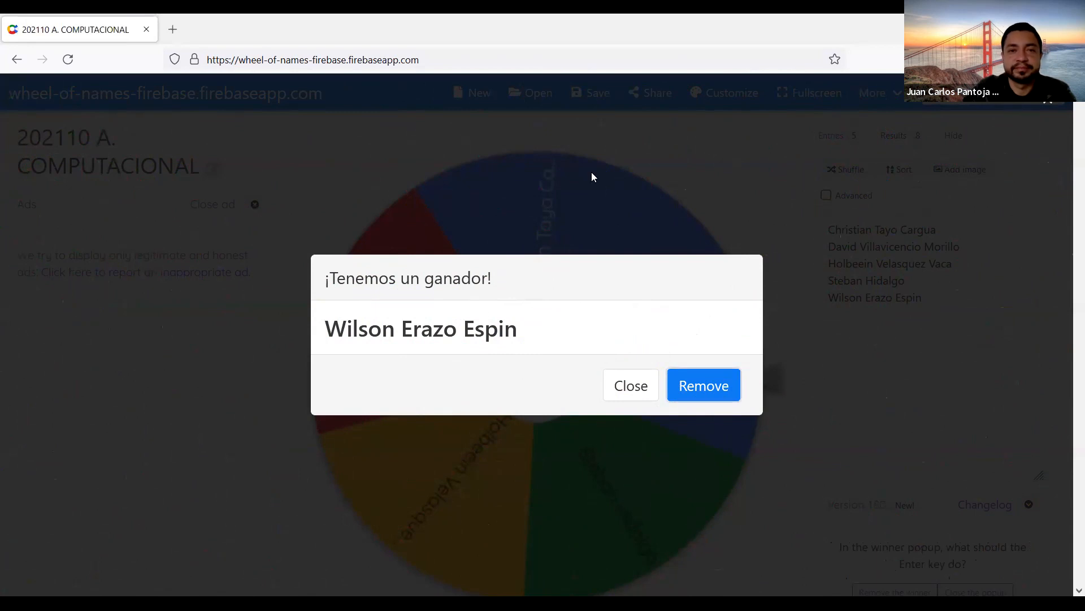
click(700, 390)
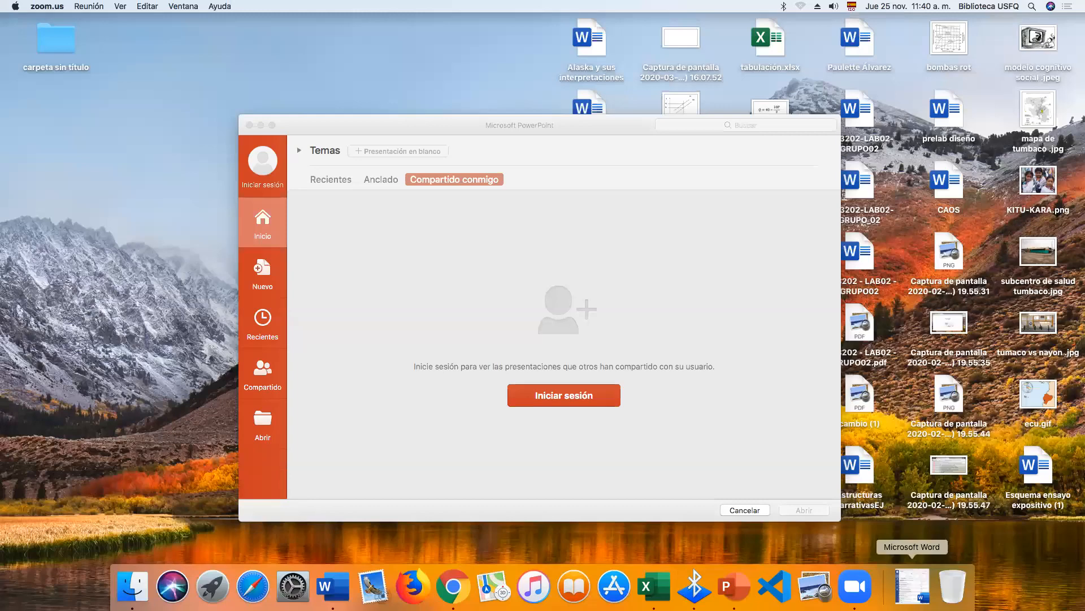
Step: Switch to Chrome and close the Launch Meeting and Rich LTI tabs to bring up the wall design mind map
click(454, 587)
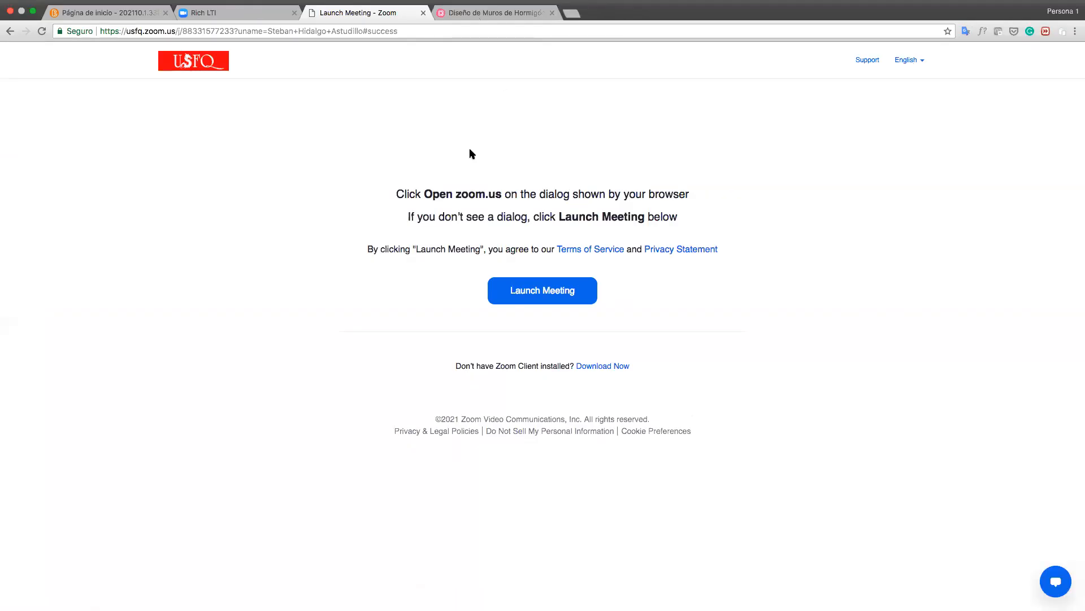
click(424, 13)
click(294, 13)
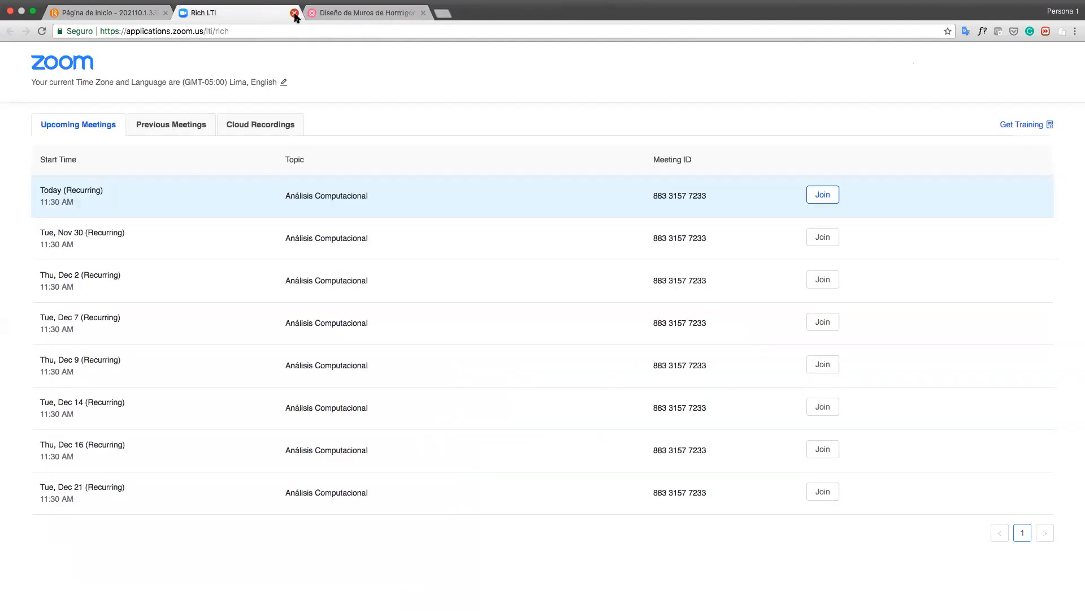
Step: Point out the coupling beam and wall pier notes in the Diseño branch of the mind map
drag(694, 431, 615, 434)
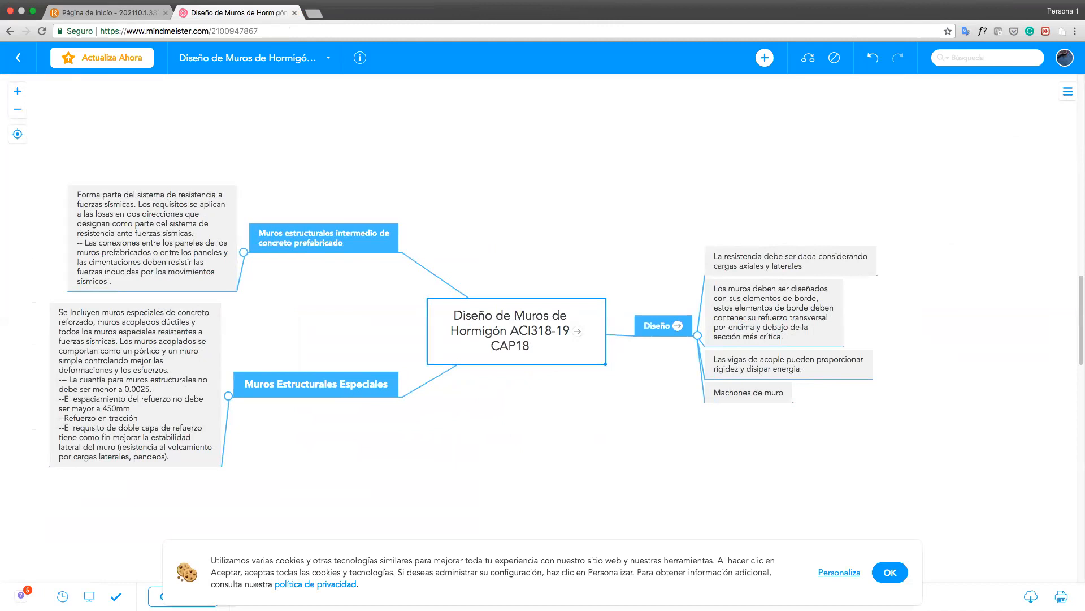
click(716, 353)
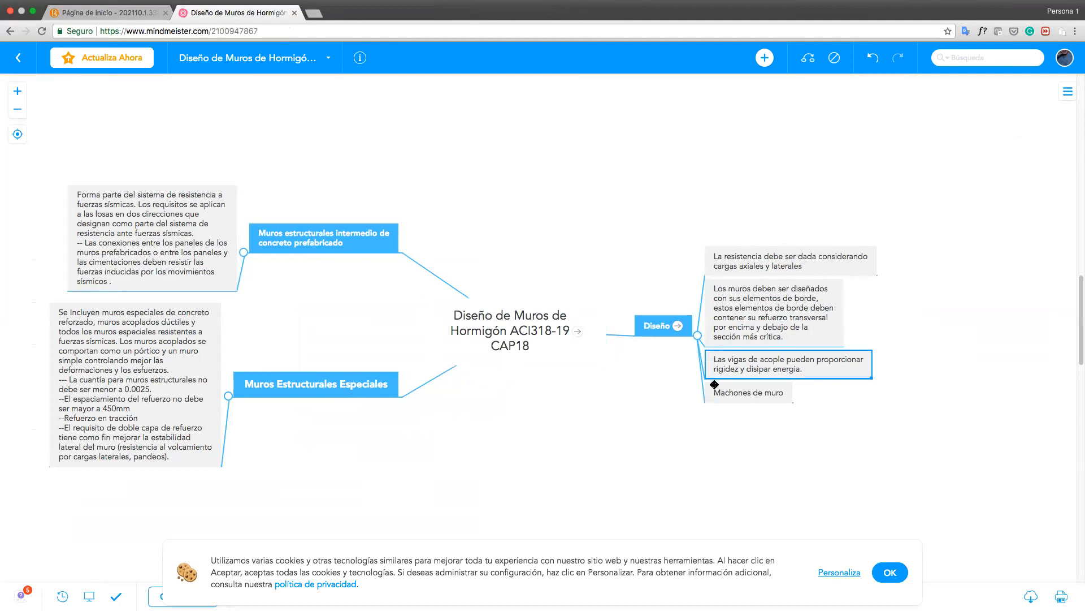
click(715, 389)
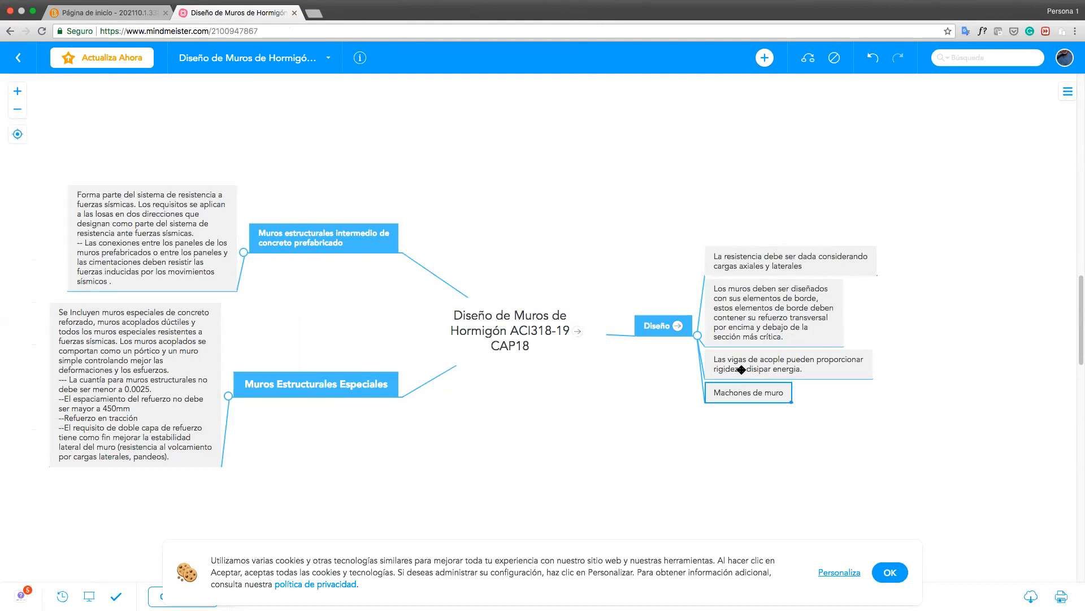
click(792, 370)
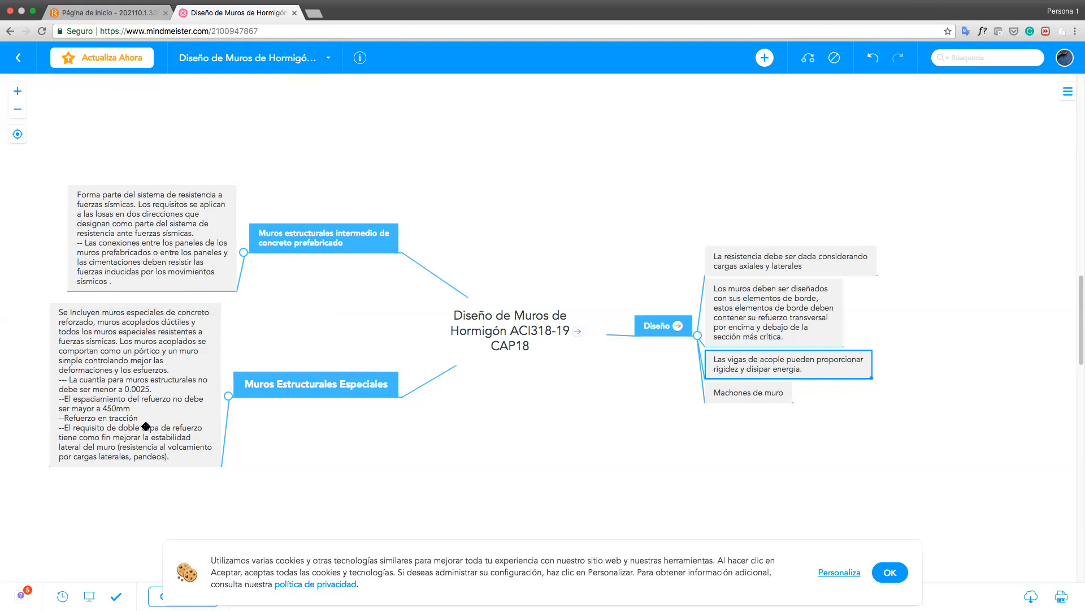
Step: Highlight the minimum reinforcement ratio of 0.0025 in the Muros Estructurales Especiales note
click(148, 392)
double_click(95, 386)
click(79, 388)
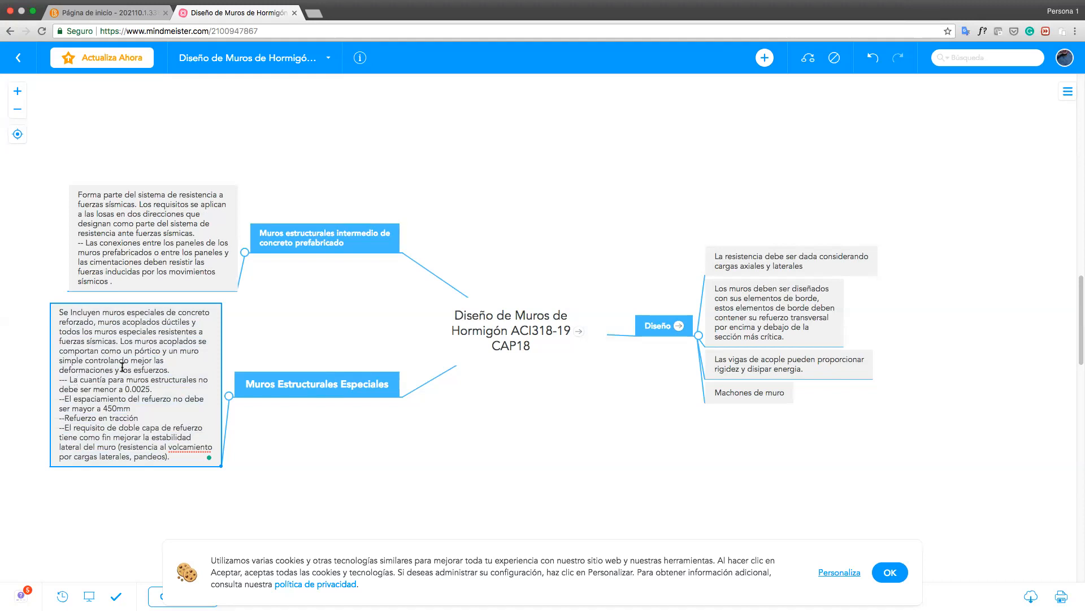
drag(124, 389, 170, 387)
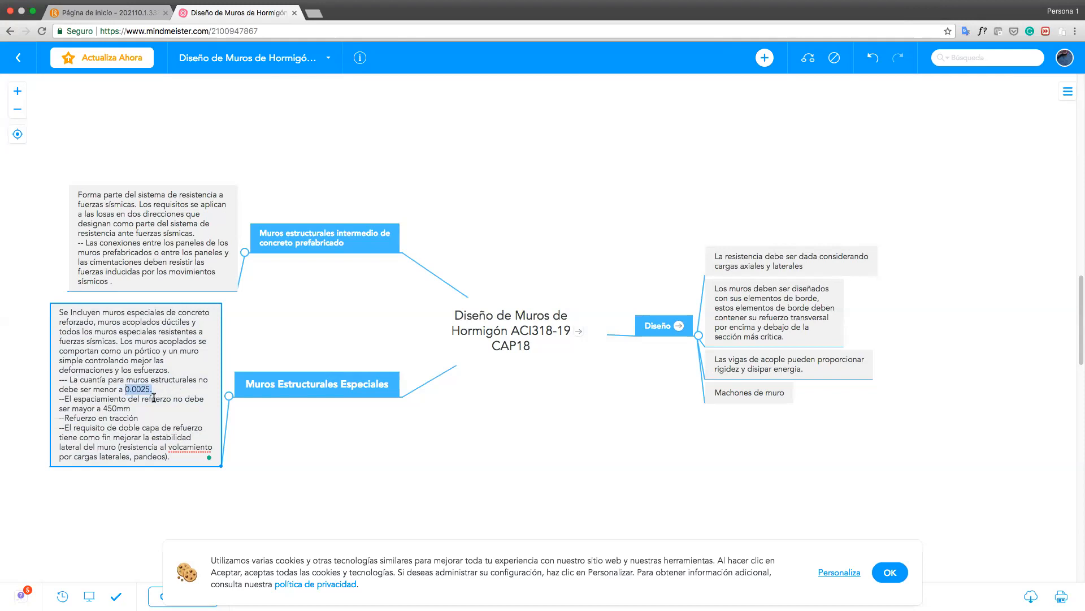
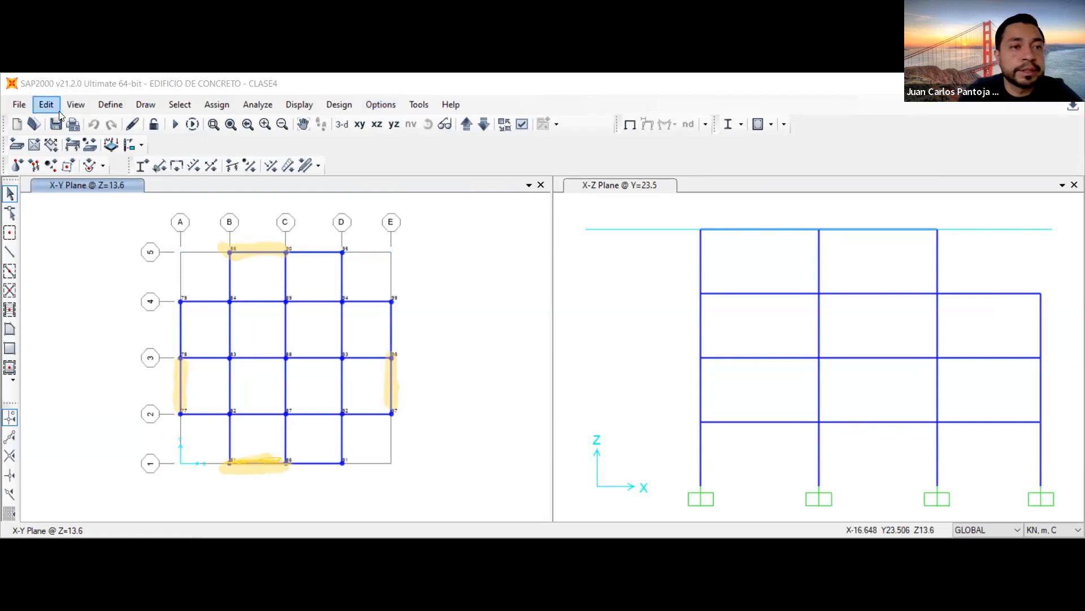
Step: Start a new rectangular concrete section in the frame section properties
click(110, 106)
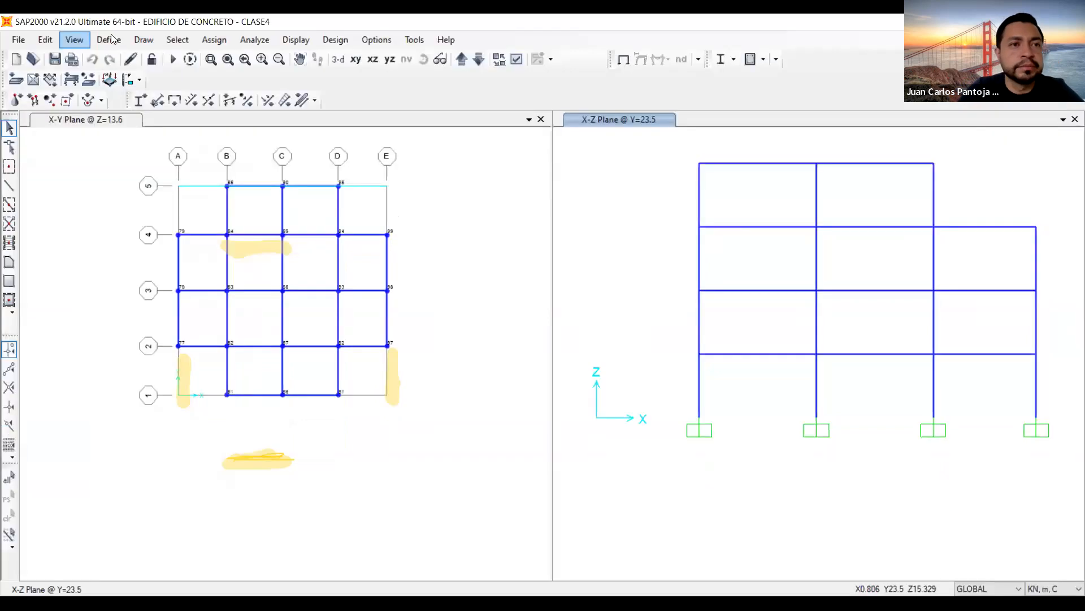
click(111, 39)
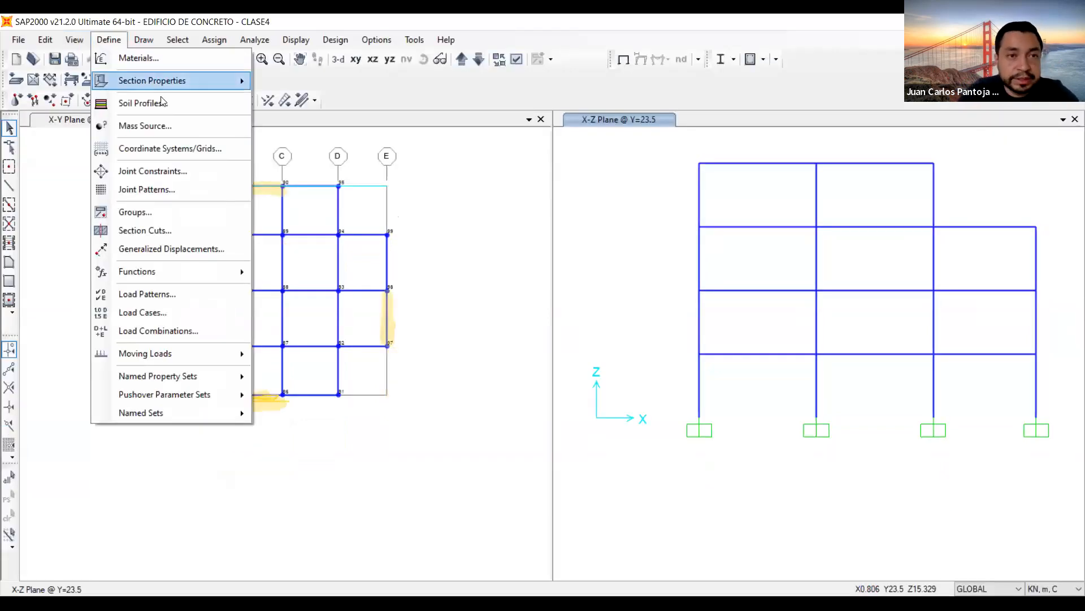
mouse_move(166, 84)
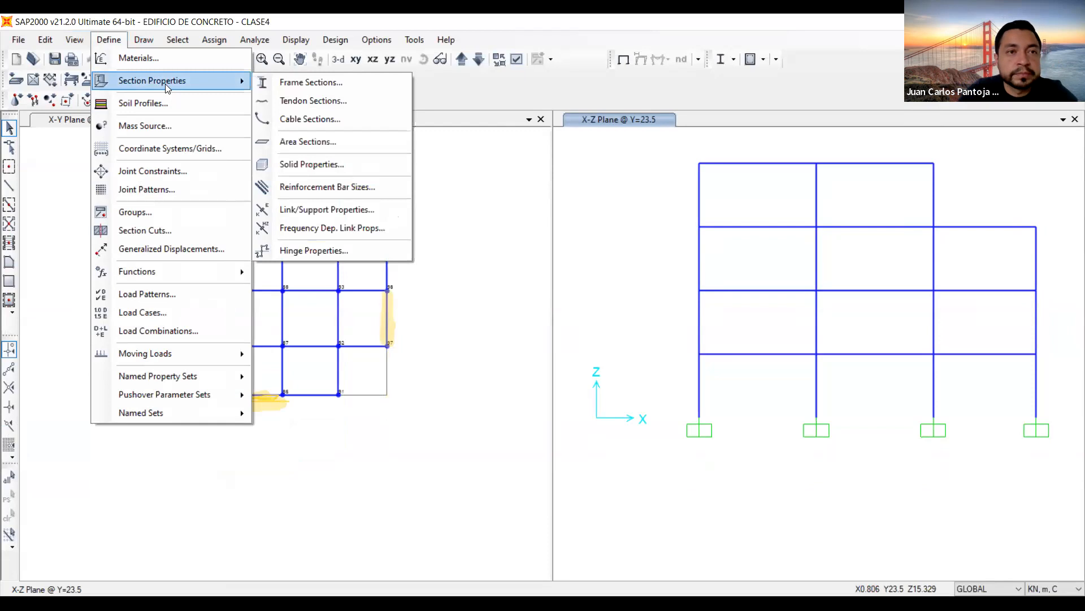
click(341, 88)
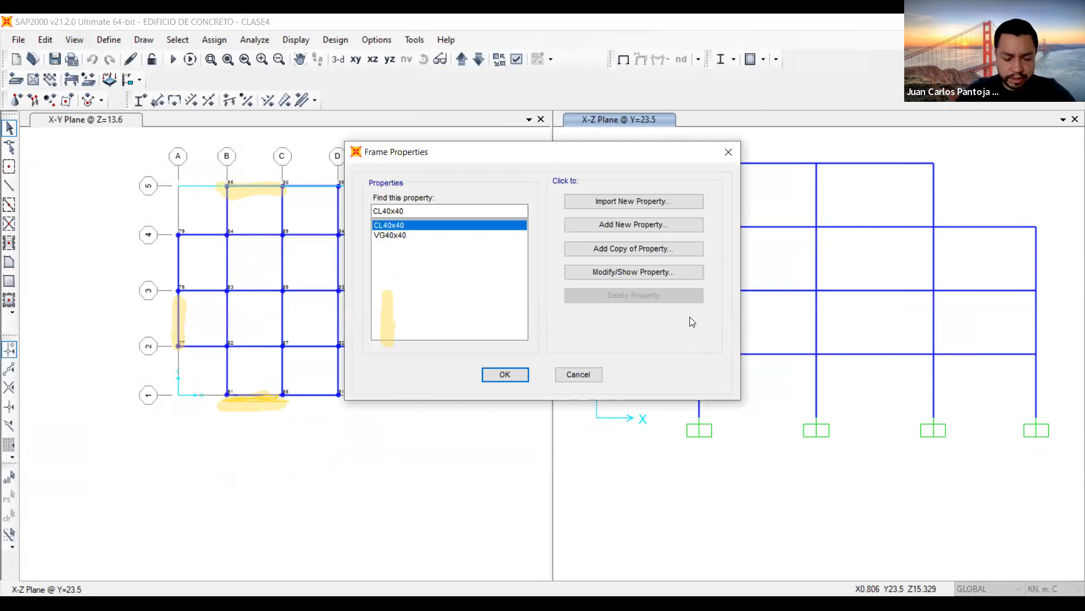
click(402, 235)
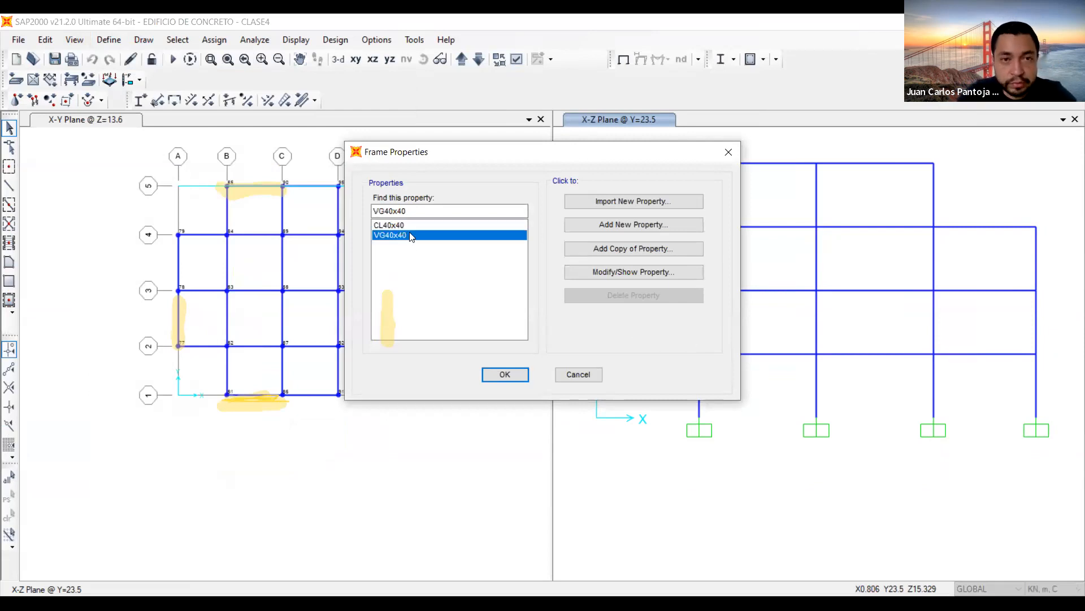
click(676, 224)
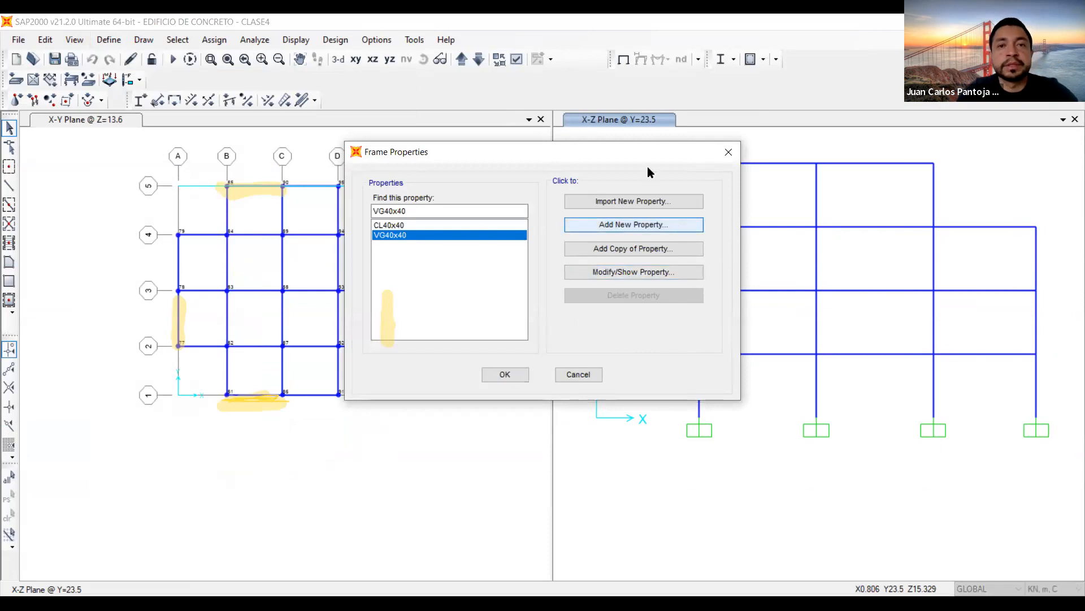
click(635, 177)
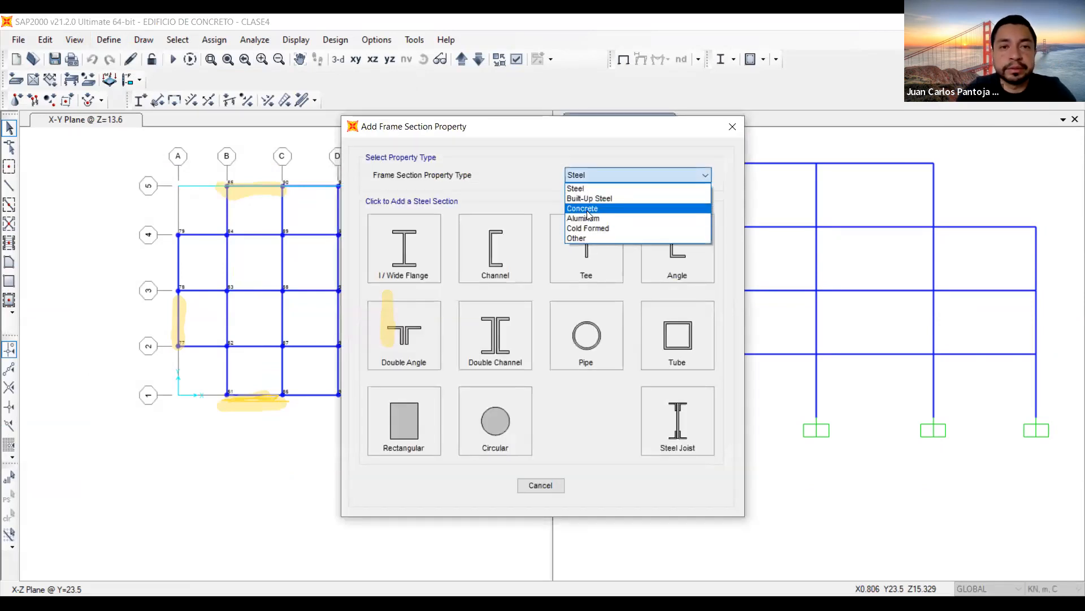
click(587, 209)
click(423, 222)
Step: Name the section VG30x40, set its width to 0.3 m and depth to 0.4 m, and save it to the frame properties
key(BackSpace)
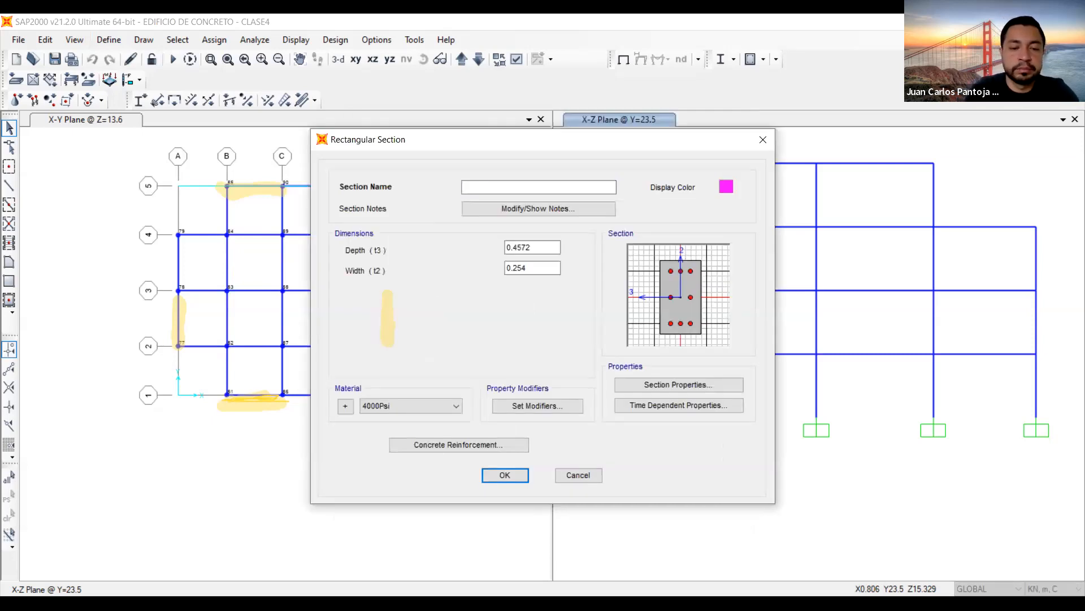
text(VG)
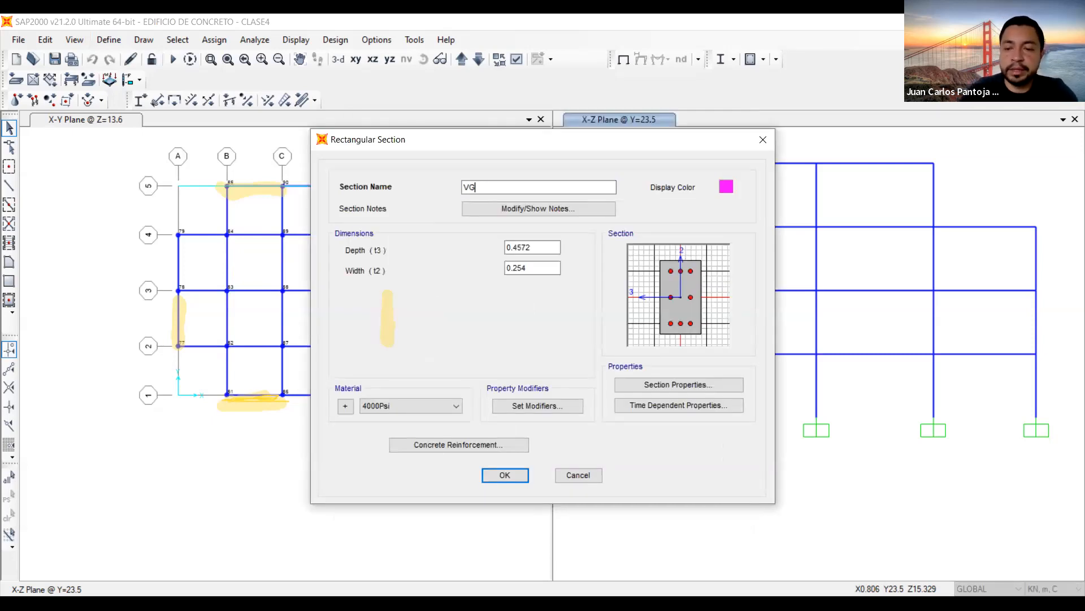
text(30x40)
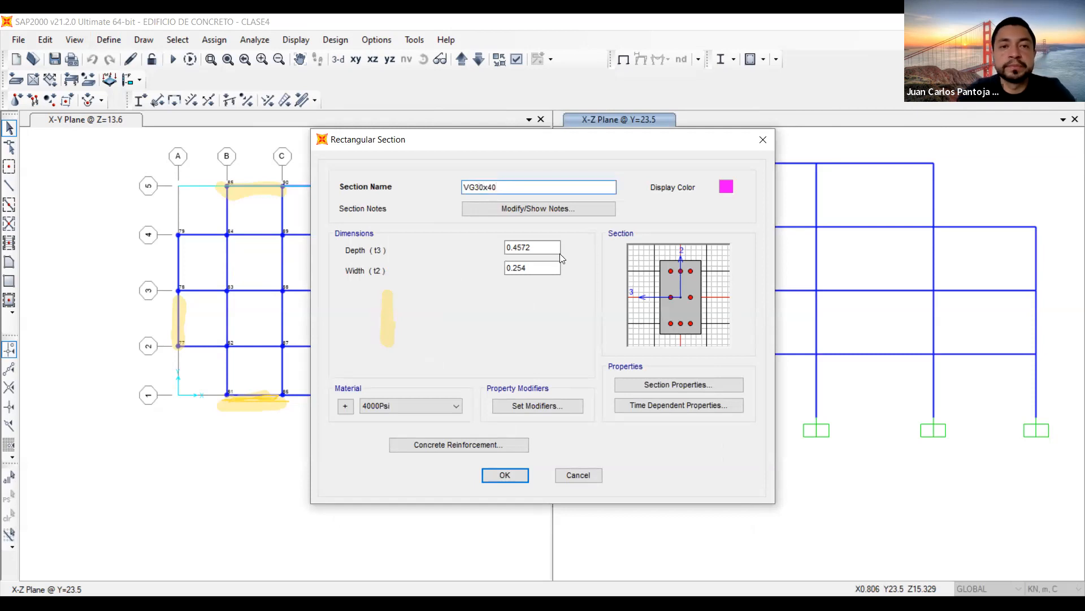
double_click(533, 269)
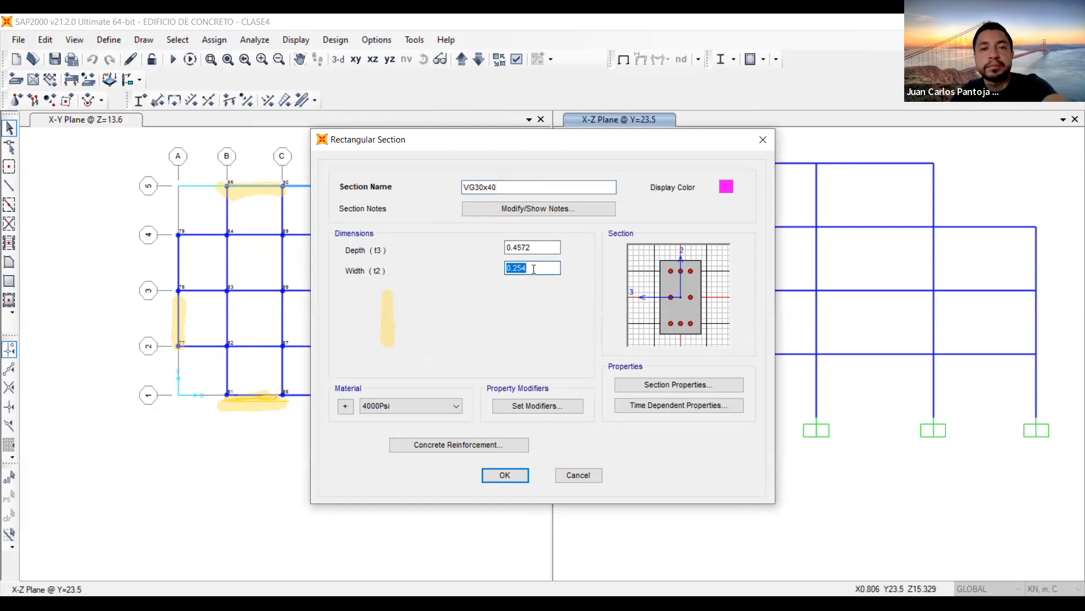
text(0.3)
double_click(546, 247)
text(0.4)
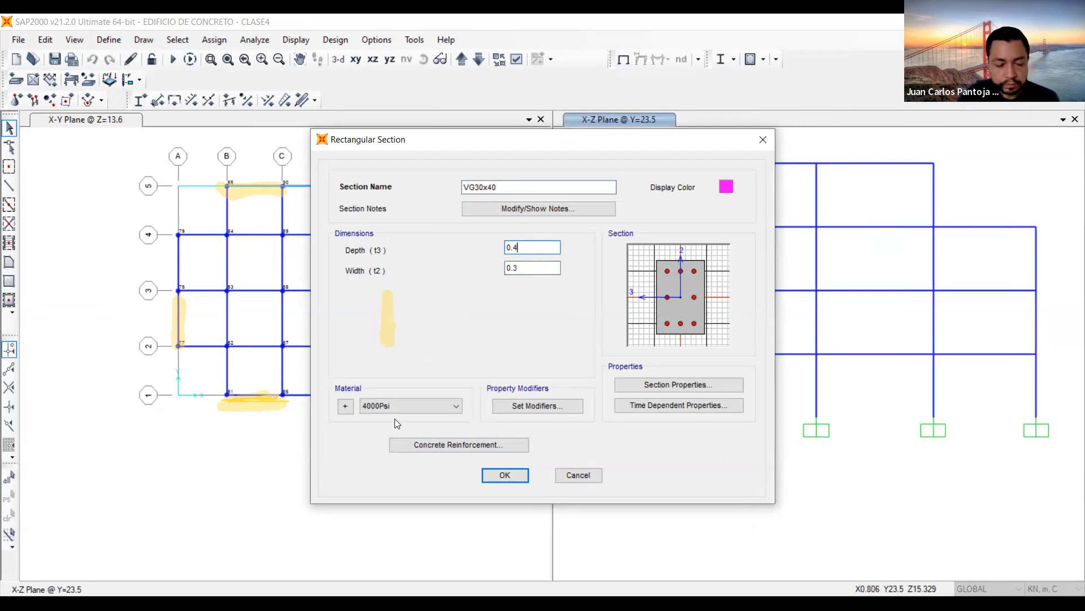
click(511, 478)
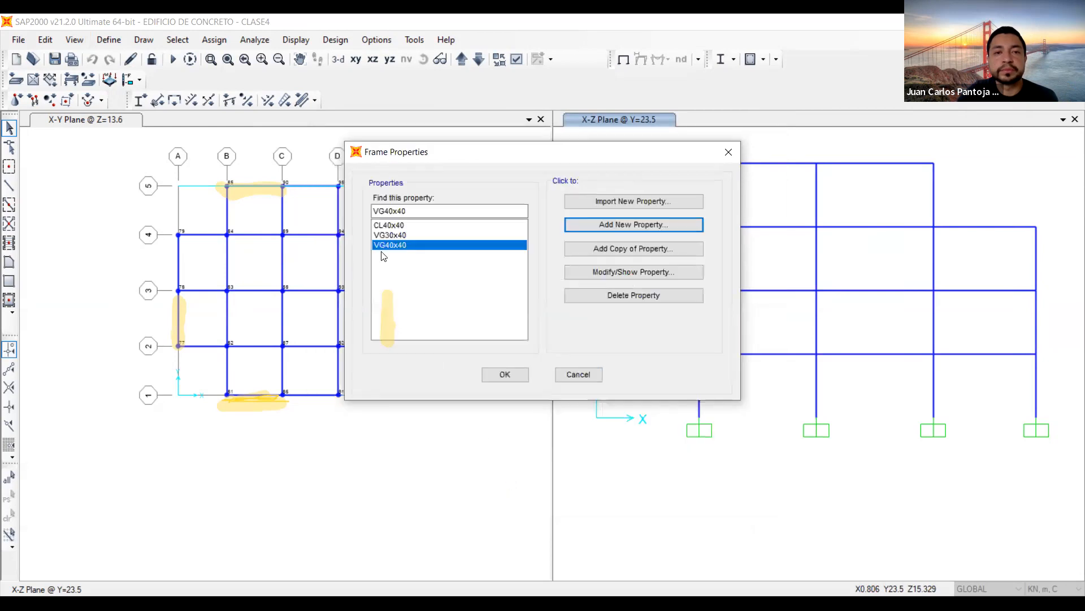
click(401, 235)
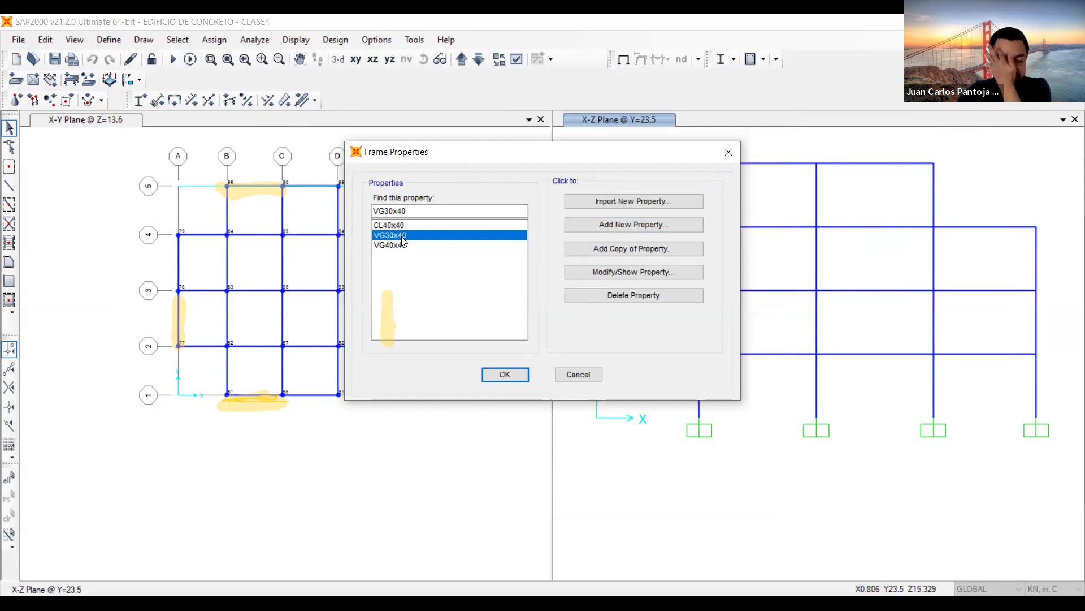
click(505, 374)
Step: Add a new shell area section named MURO25CM and give it a blue display color
click(109, 39)
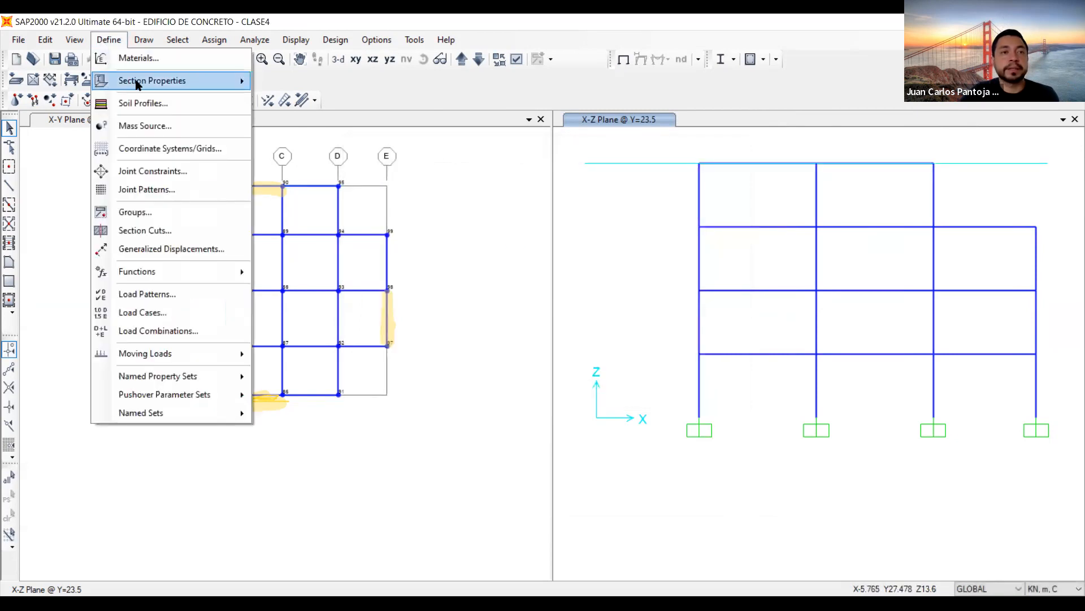
mouse_move(137, 83)
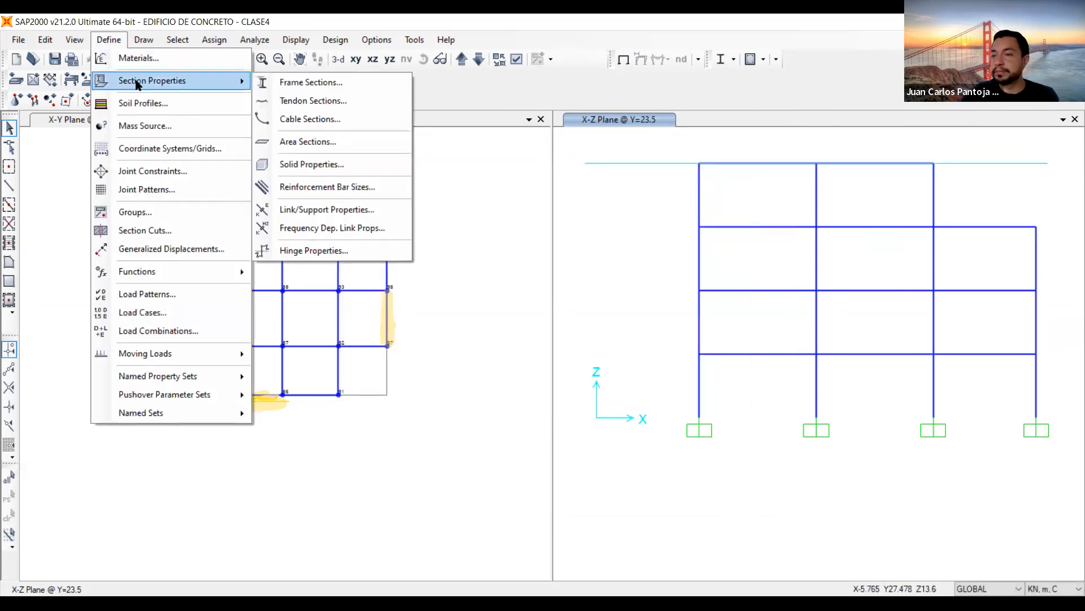
click(345, 141)
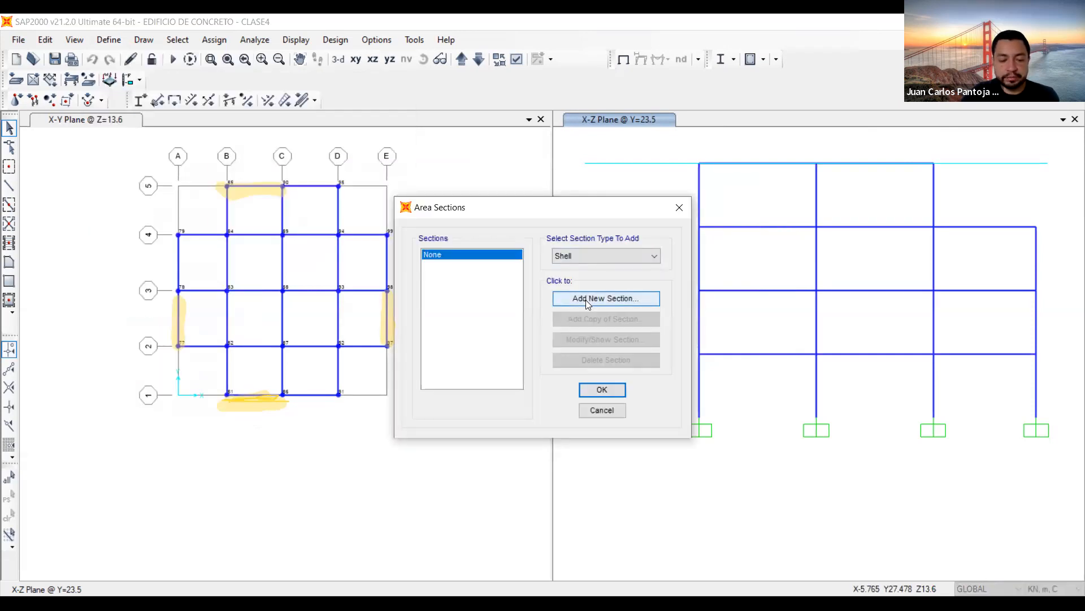
click(585, 299)
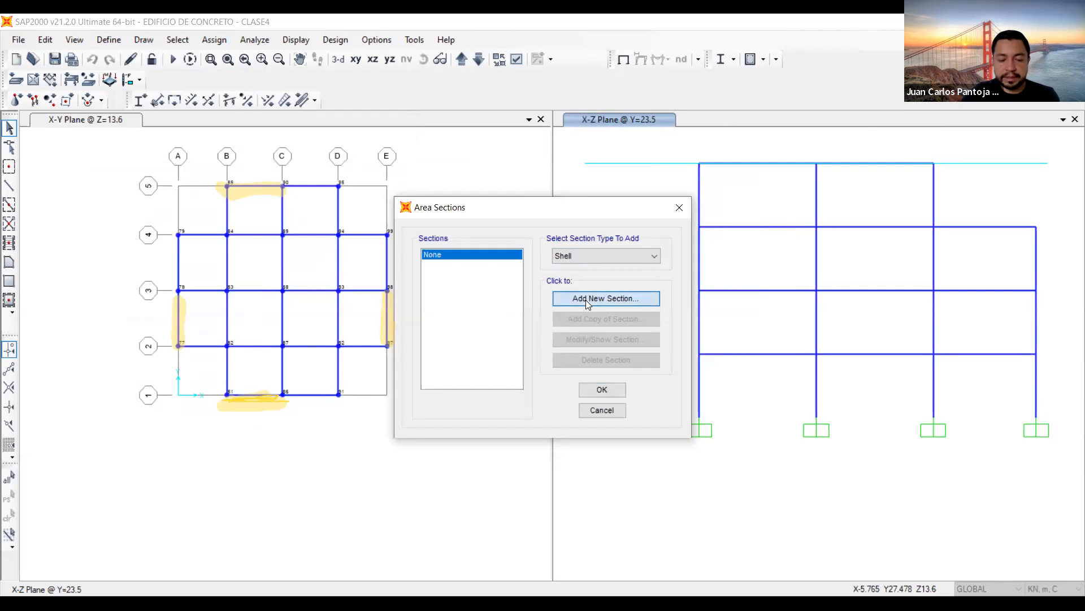
double_click(463, 201)
text(MUR)
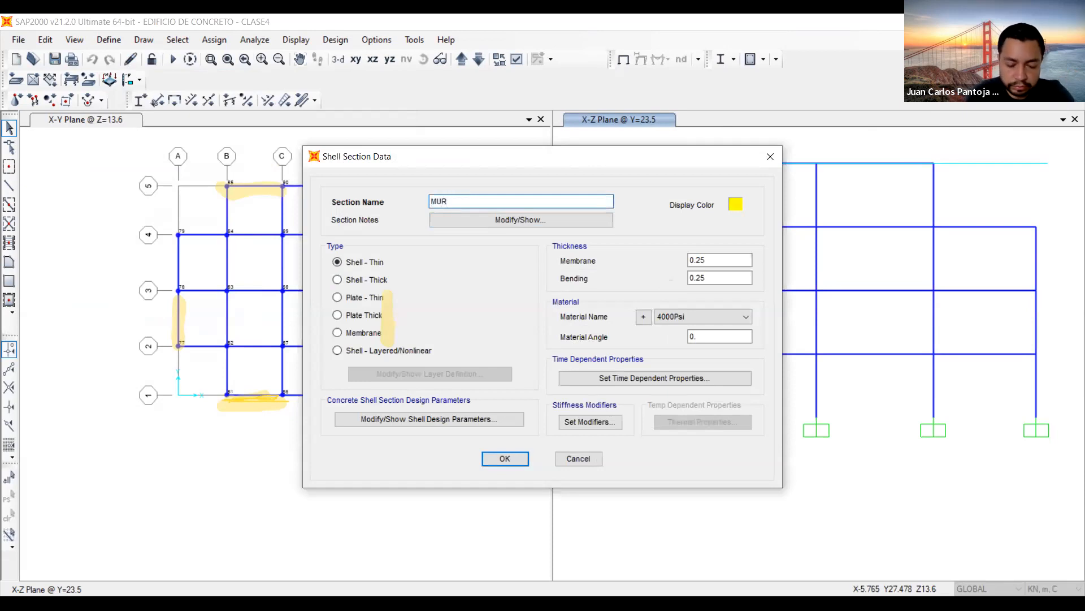
text(O25)
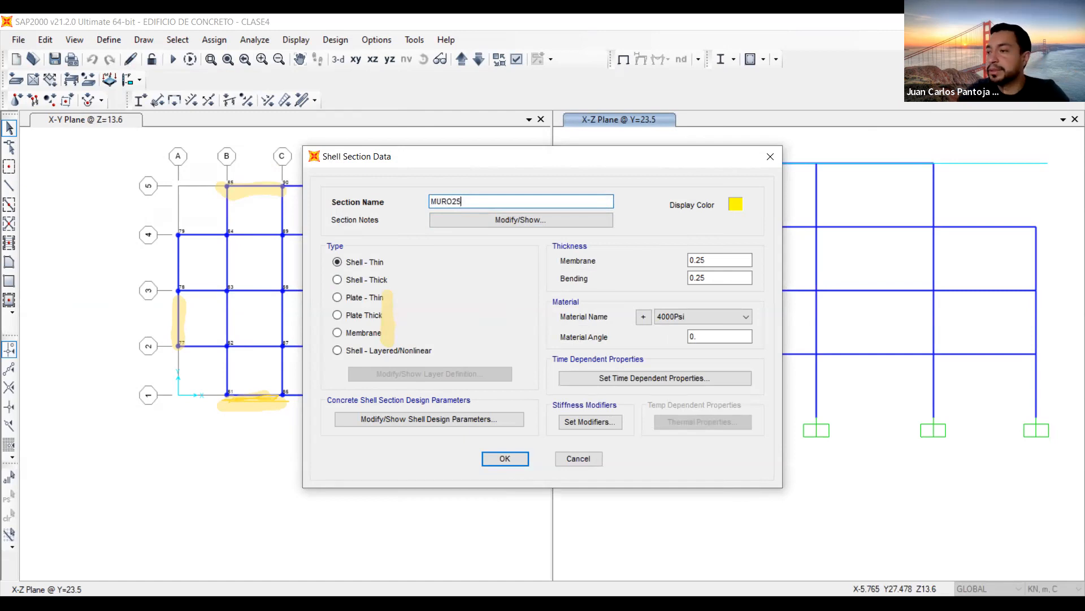
text(CM)
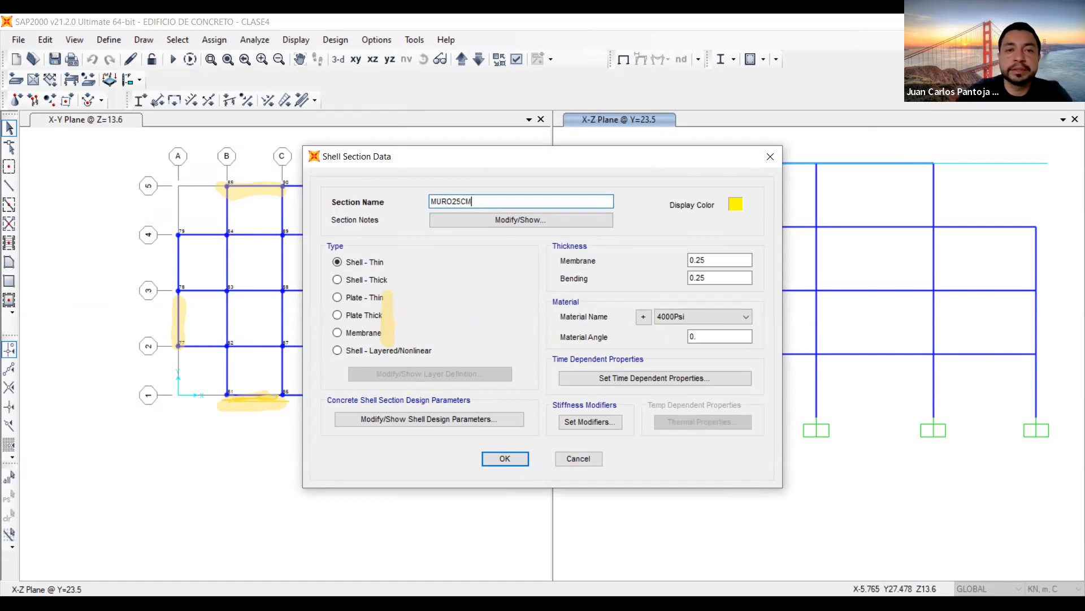
click(737, 205)
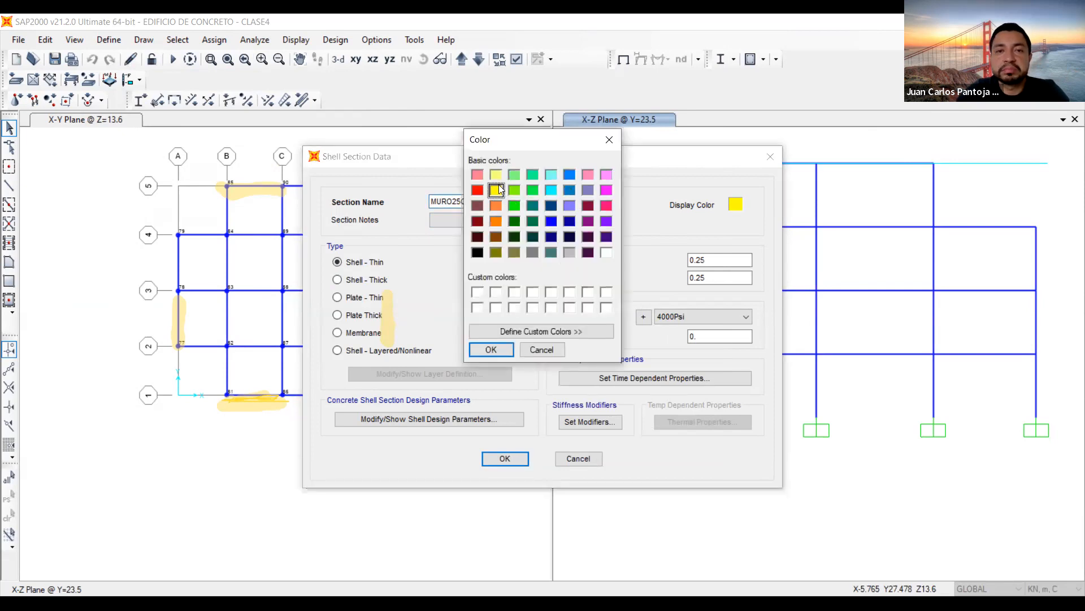
click(569, 174)
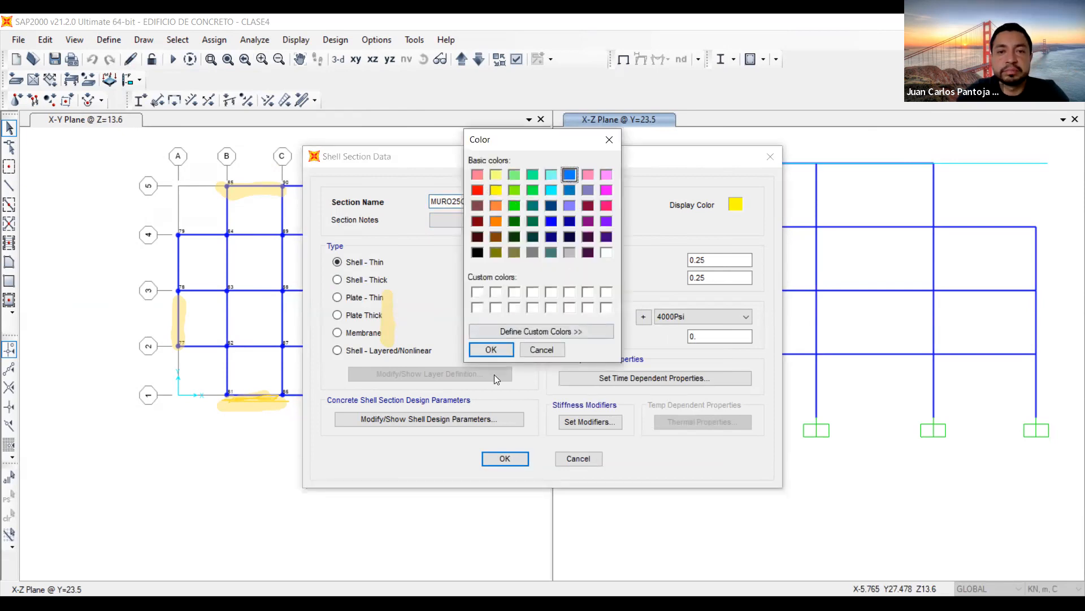
click(491, 350)
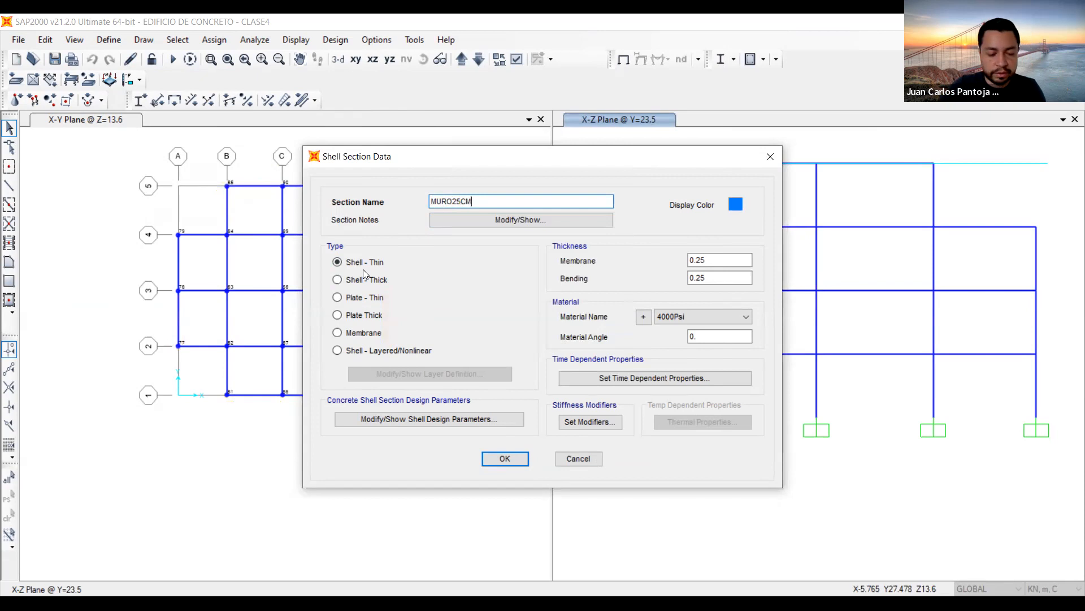
Step: Set the wall section type to Plate - Thin and check its membrane and bending thicknesses
click(357, 298)
click(723, 260)
double_click(723, 261)
click(716, 261)
double_click(729, 262)
double_click(721, 277)
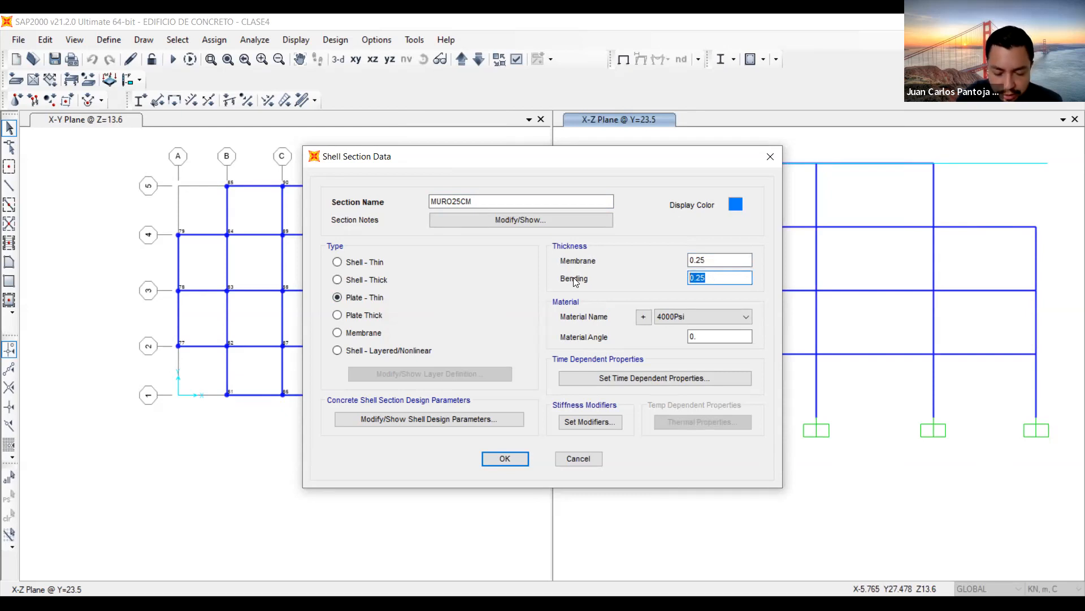
Step: Set the wall section's membrane f22 and bending m22 stiffness modifiers to 0.35
click(600, 422)
double_click(617, 252)
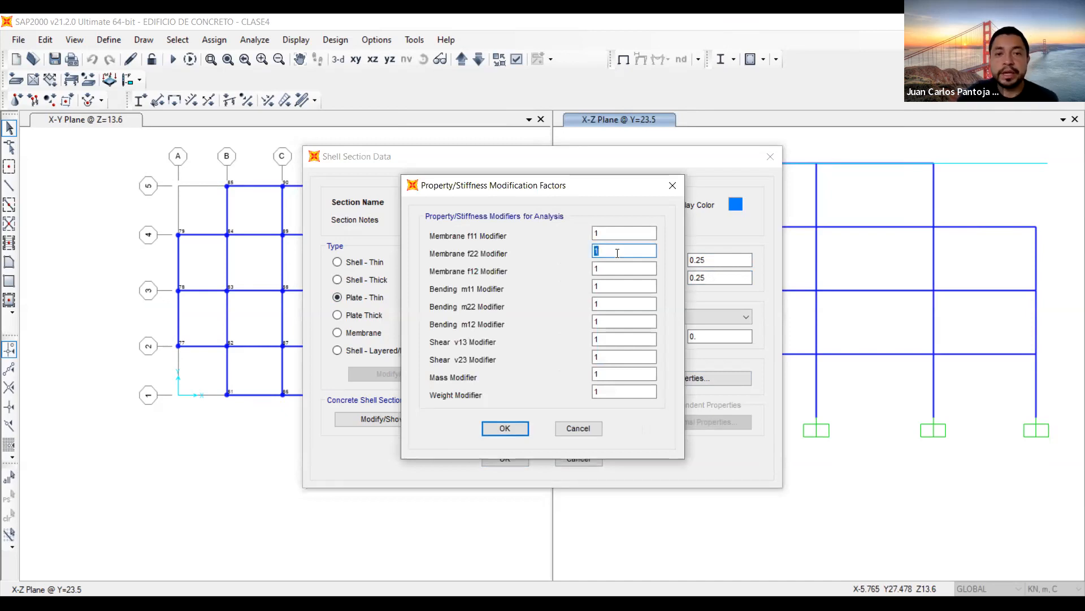
text(0.35)
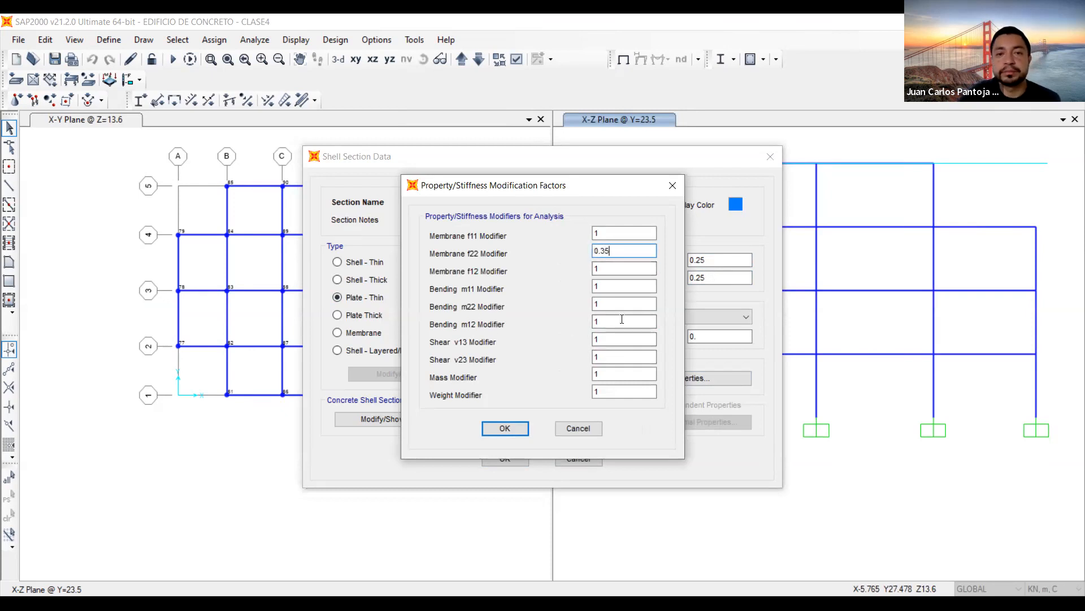
double_click(612, 303)
text(0.35)
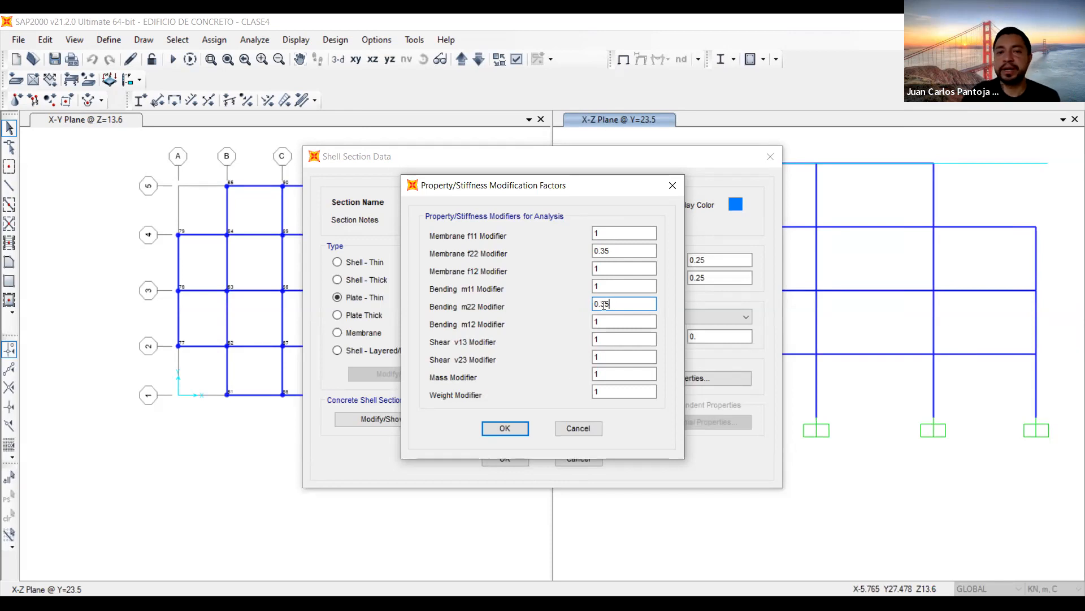
click(504, 429)
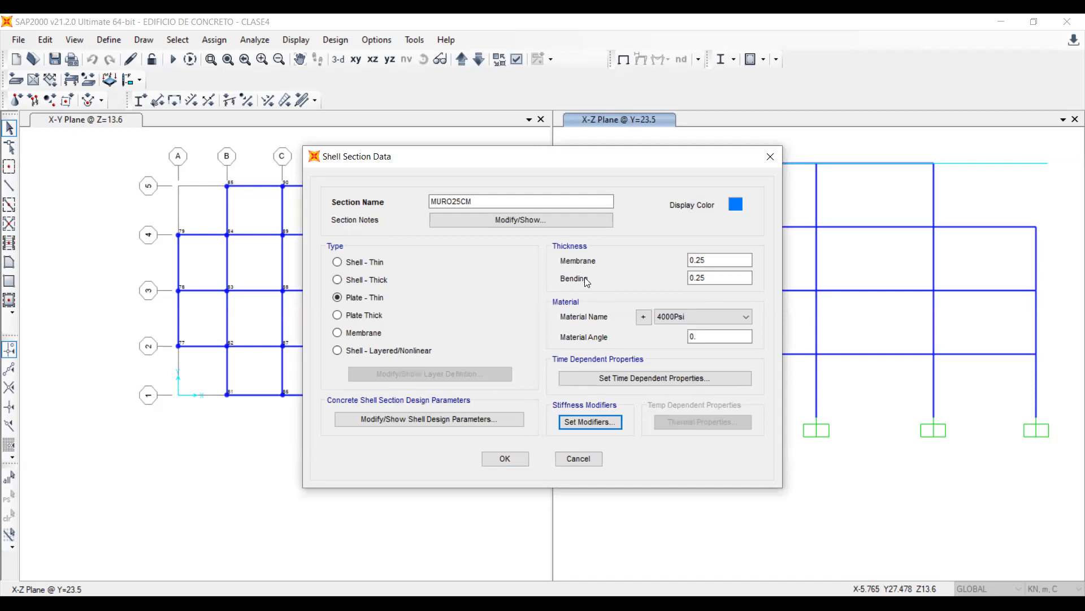
Step: Set the wall section type to Shell - Thin and its design reinforcement to A615Gr60 rebar in two layers
click(338, 261)
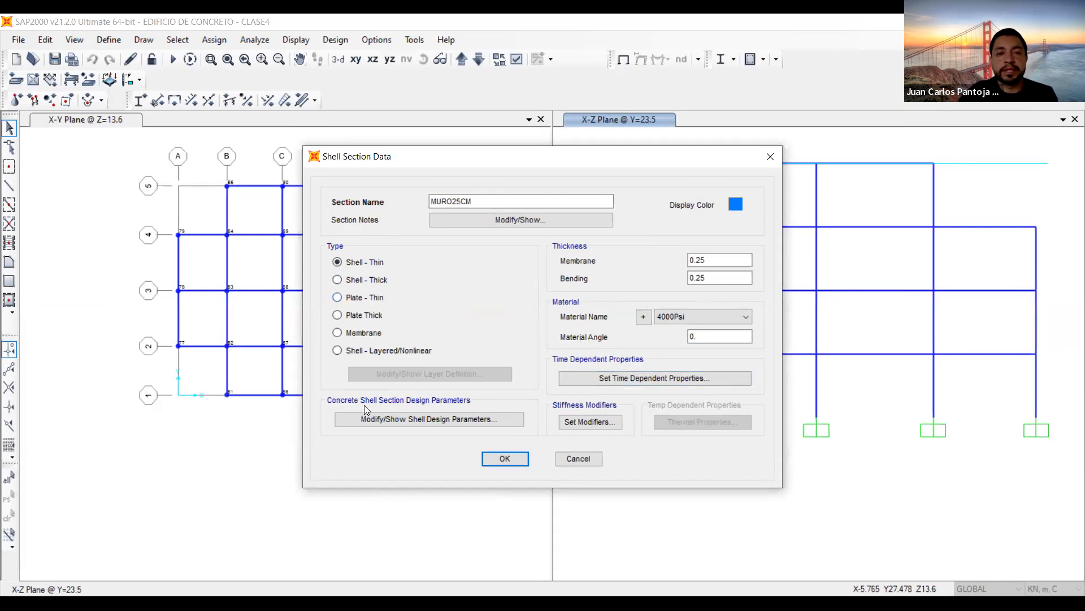
click(444, 419)
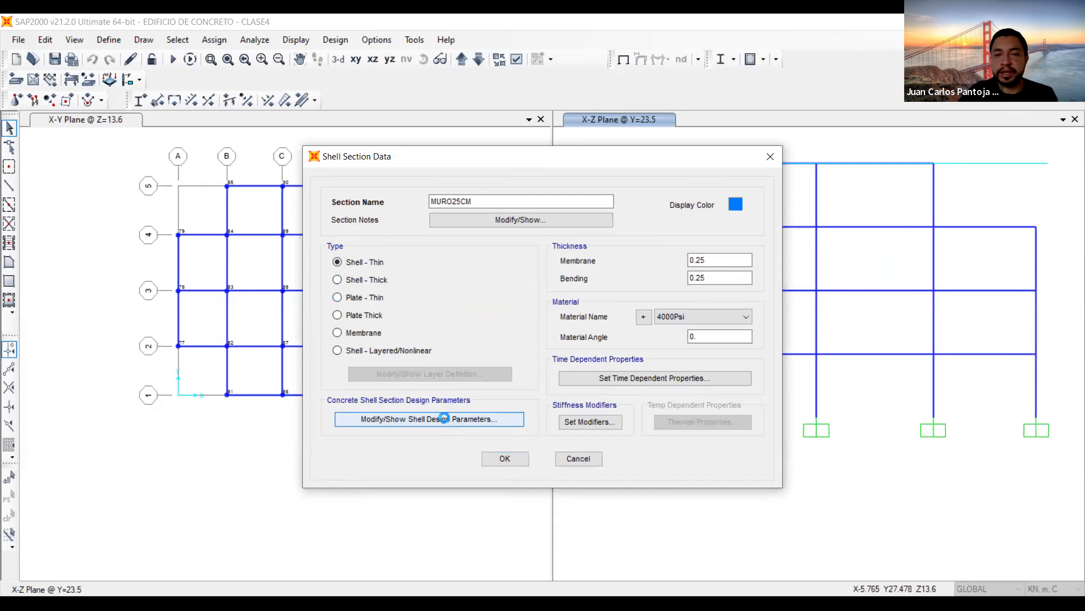
click(576, 257)
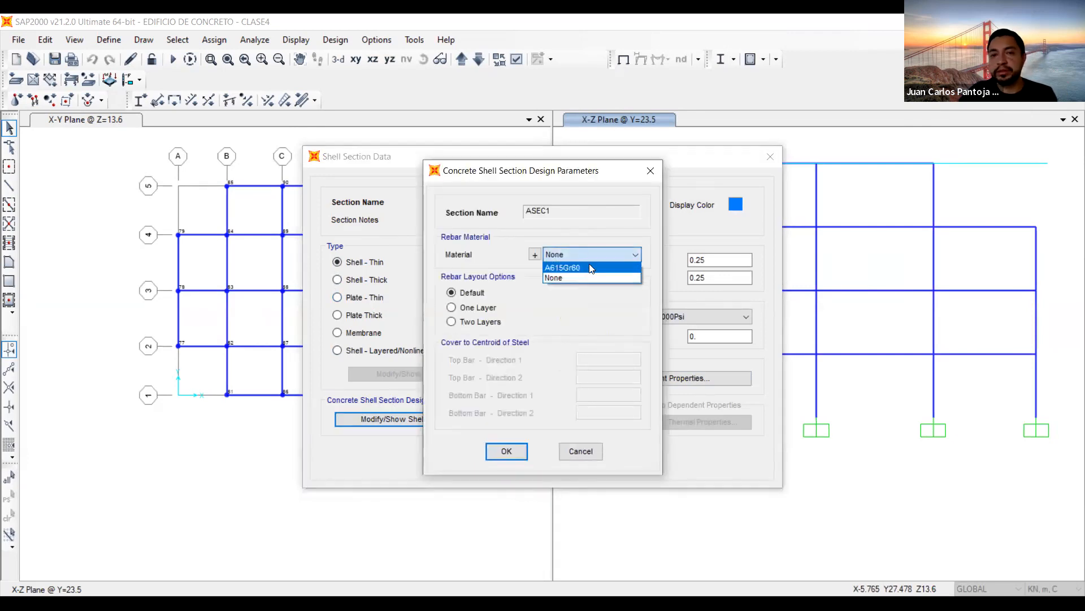
click(587, 255)
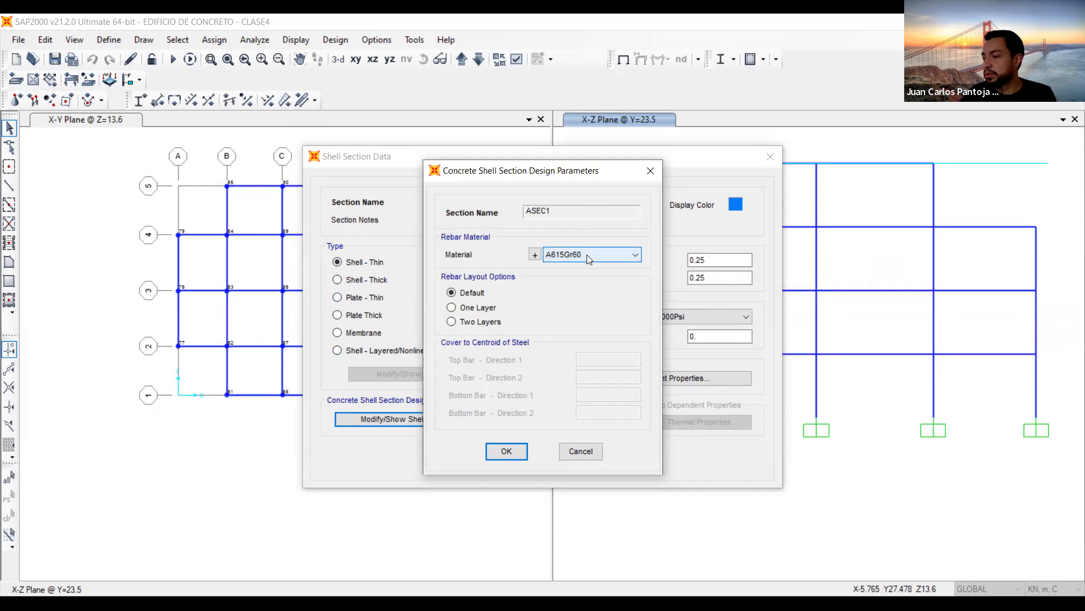
click(492, 322)
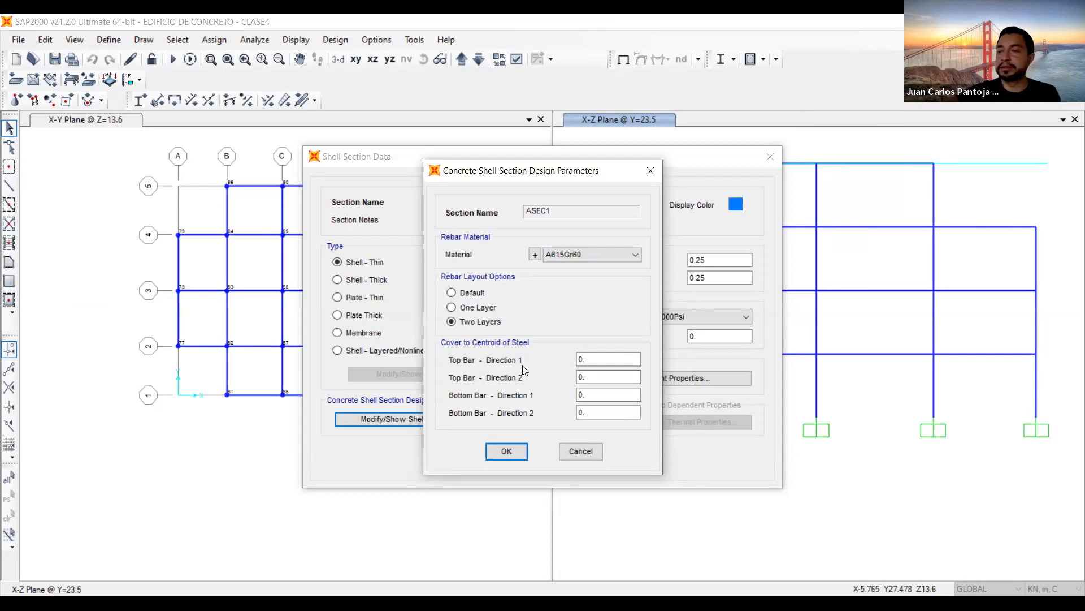
Step: Set the top and bottom bar covers to 0.07 in direction 1 and 0.06 in direction 2, and save the wall section
click(586, 360)
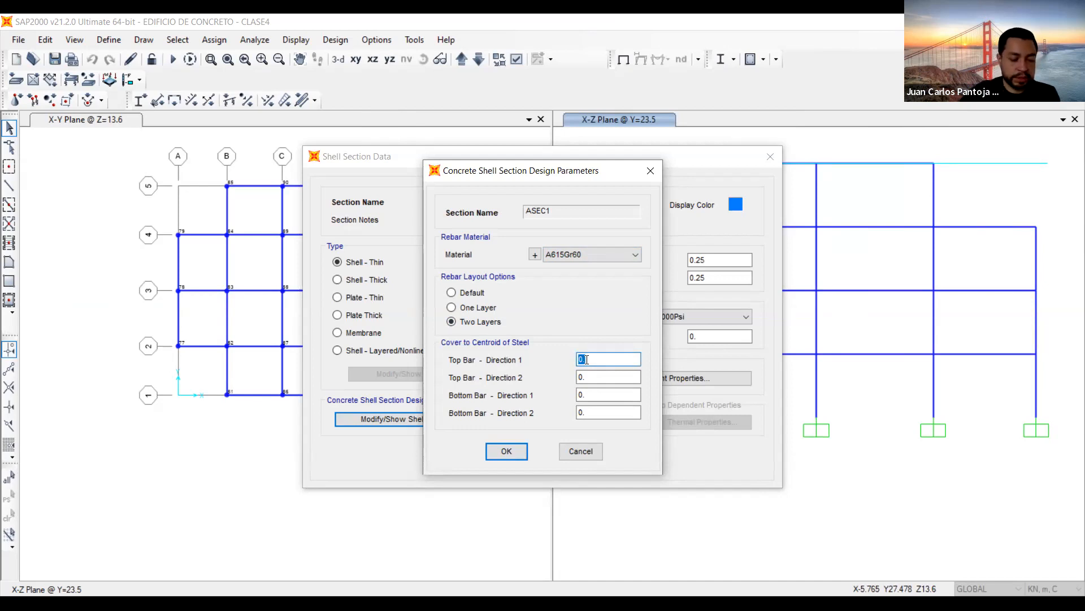
text(0.0)
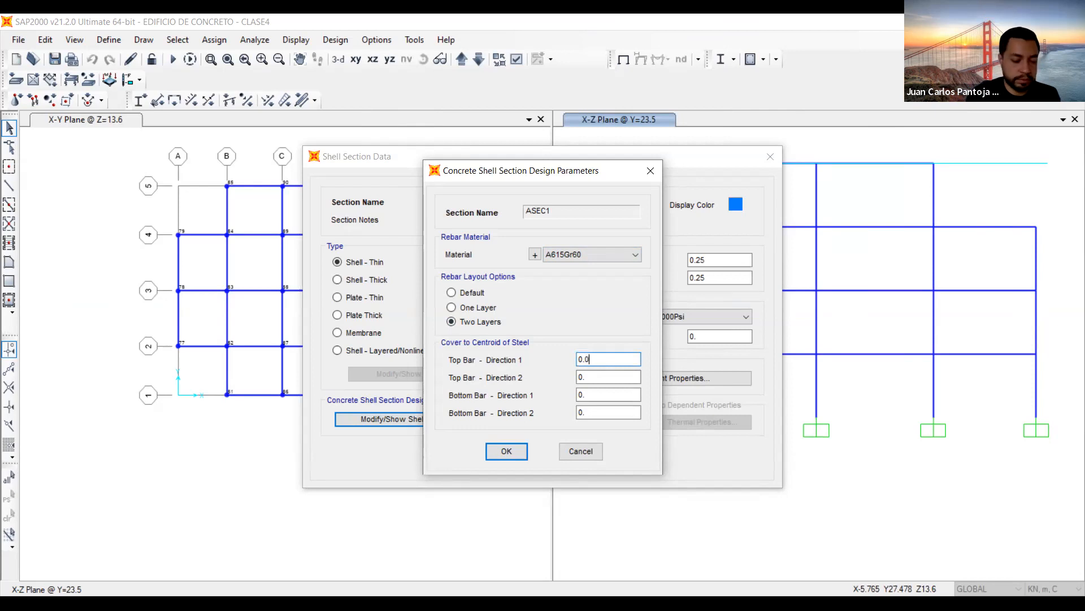
text(7)
double_click(607, 378)
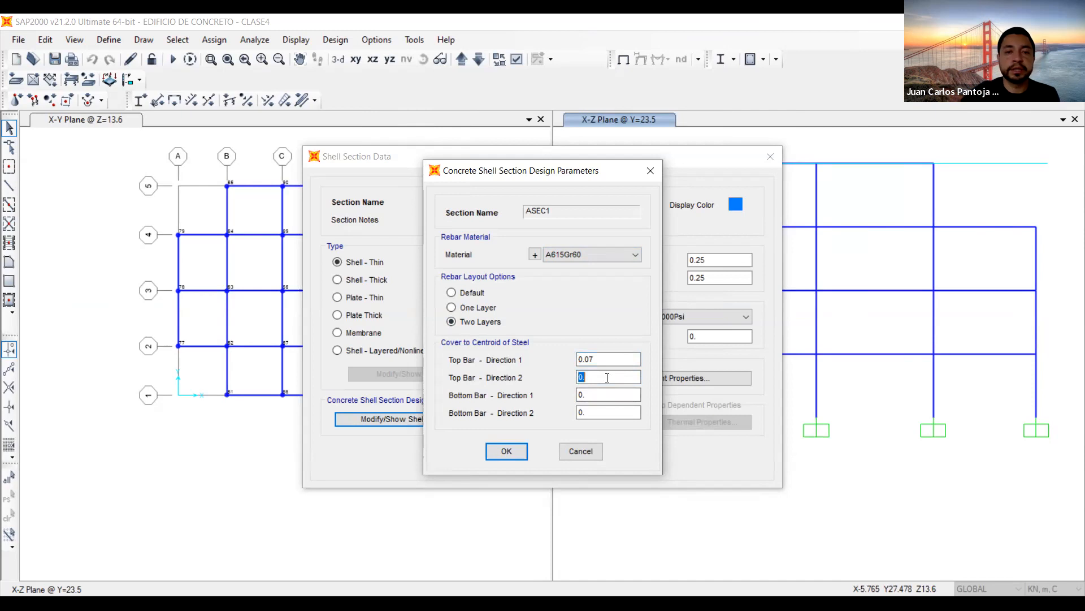
text(0.06)
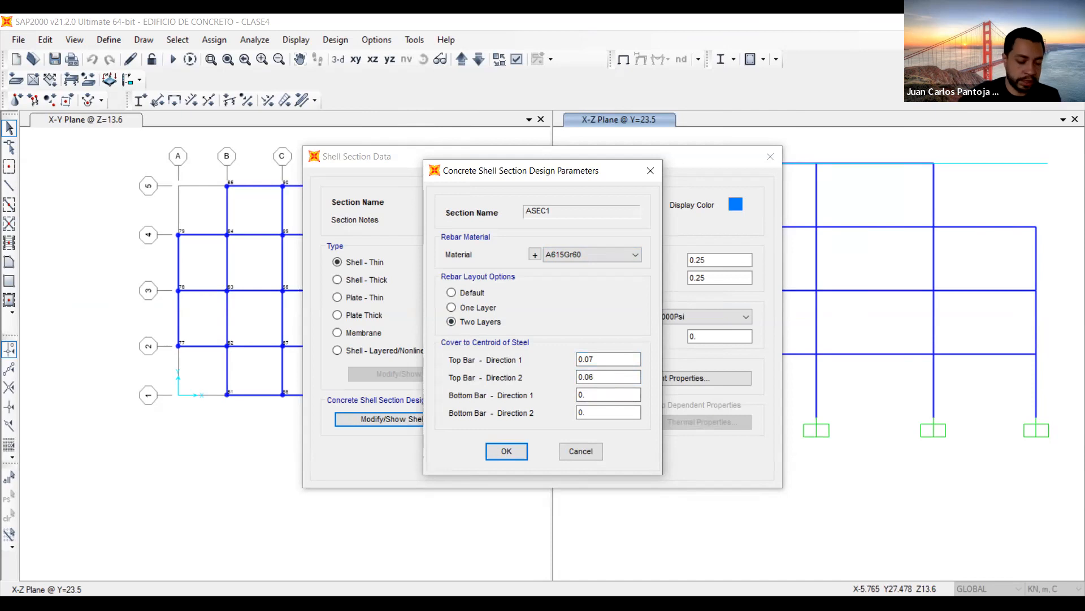
double_click(610, 397)
text(07)
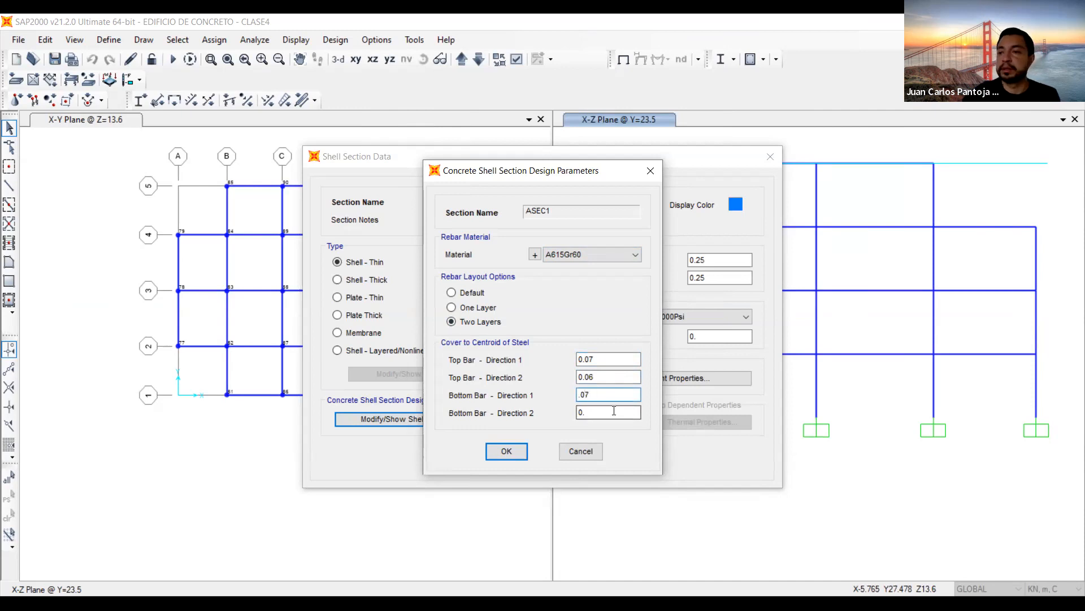
double_click(613, 410)
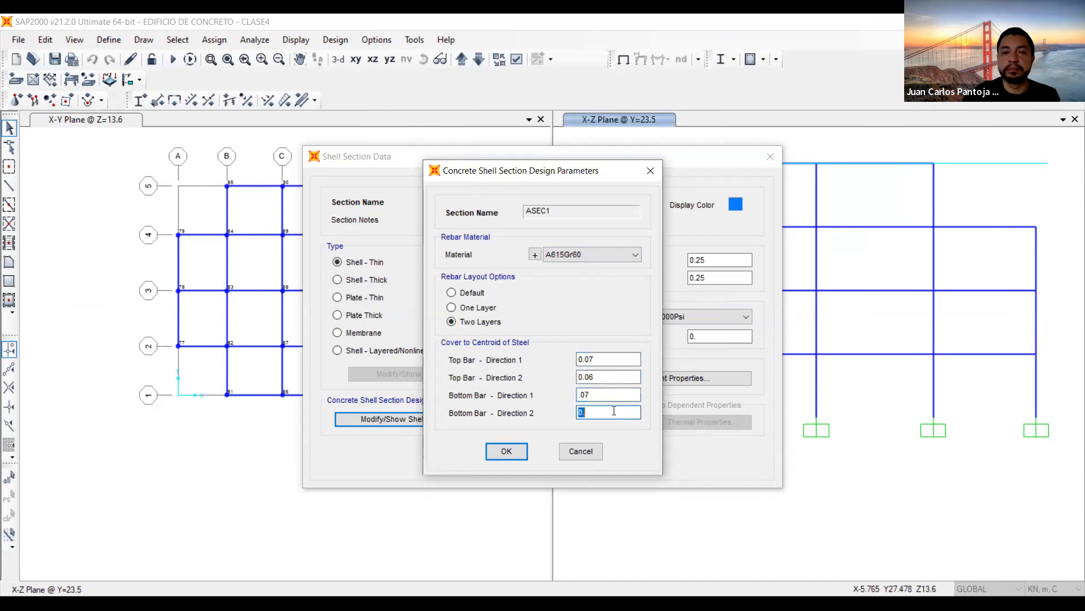
text(0.06)
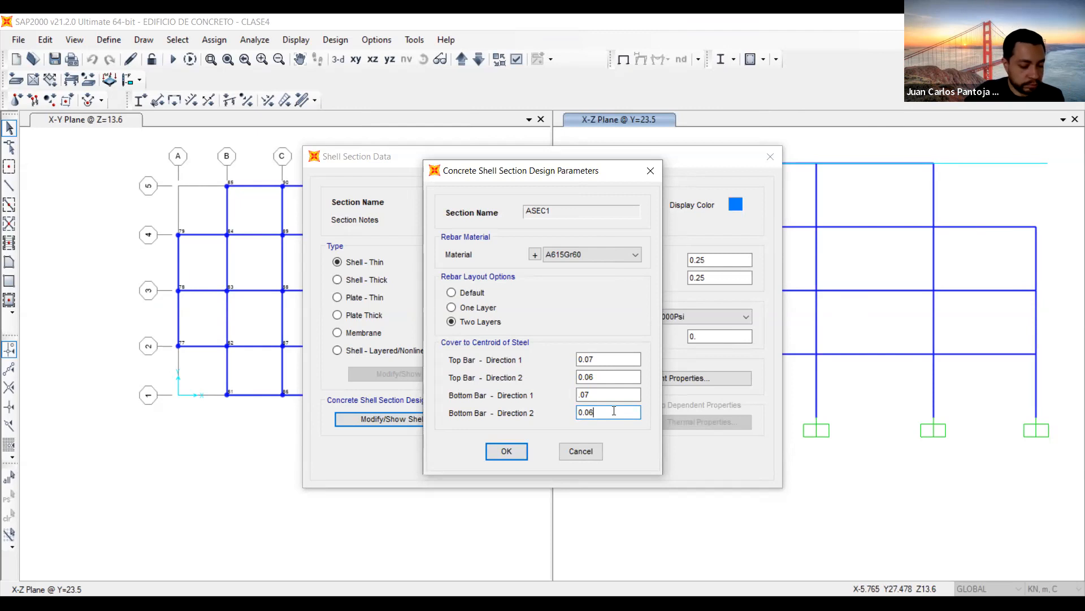
click(506, 452)
click(505, 459)
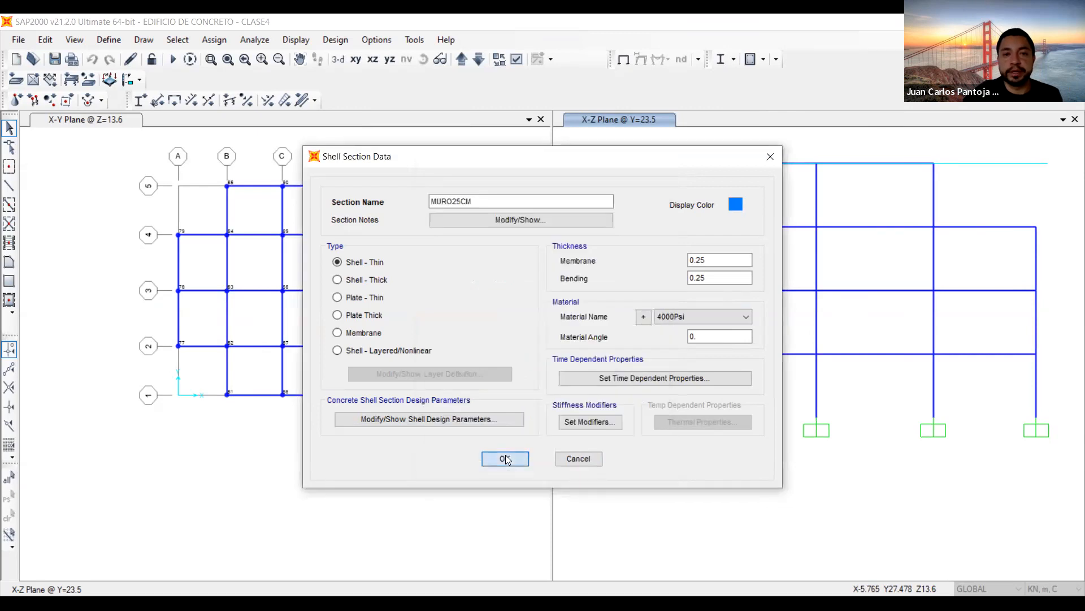
click(596, 391)
Step: Delete the VG30x40 section from the frame properties
click(106, 39)
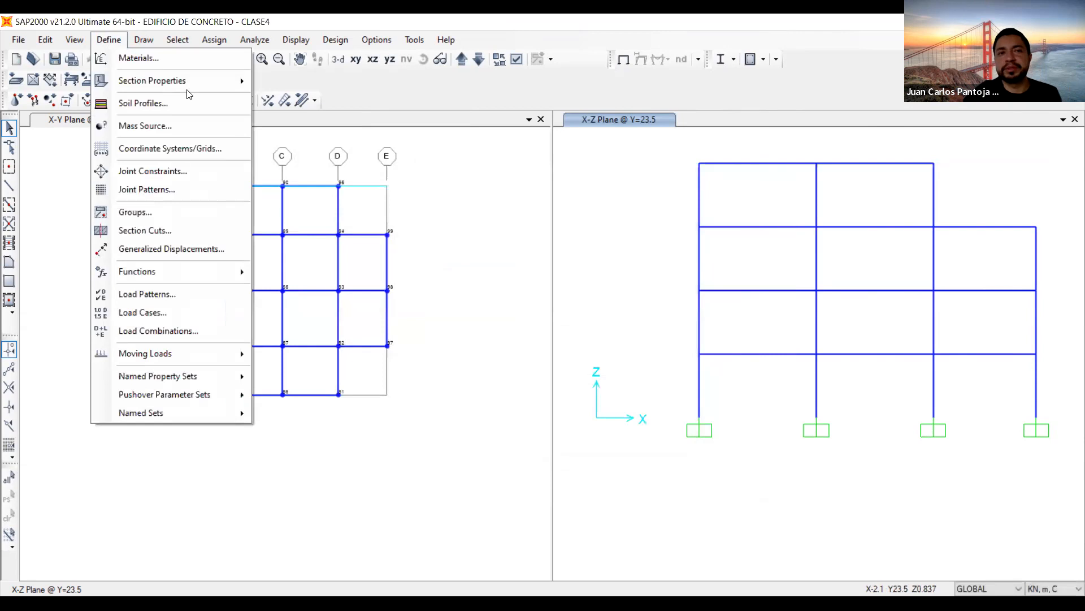
mouse_move(190, 90)
click(340, 87)
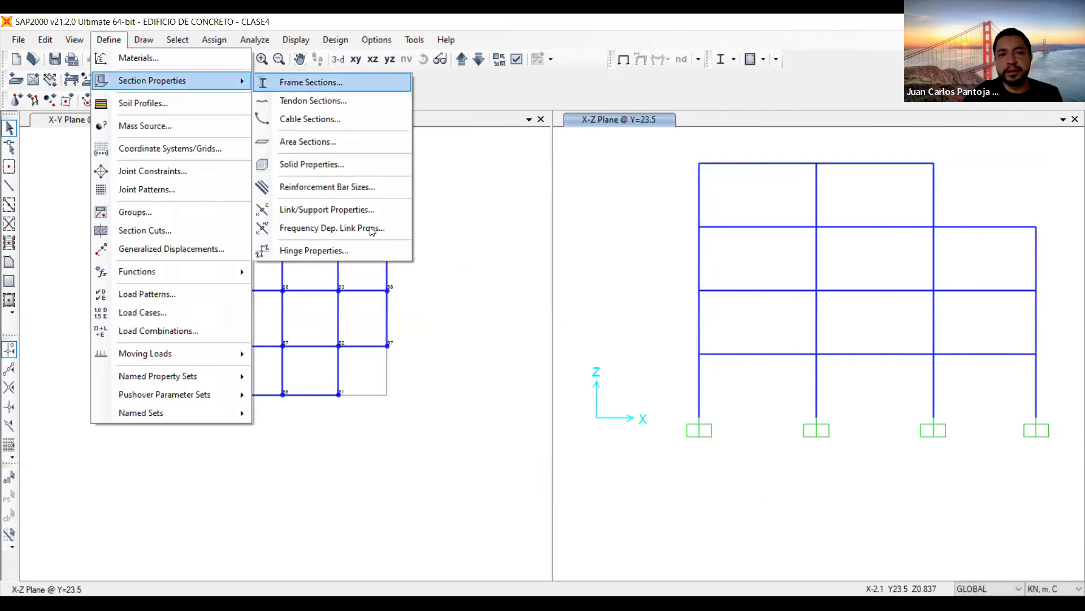
click(399, 237)
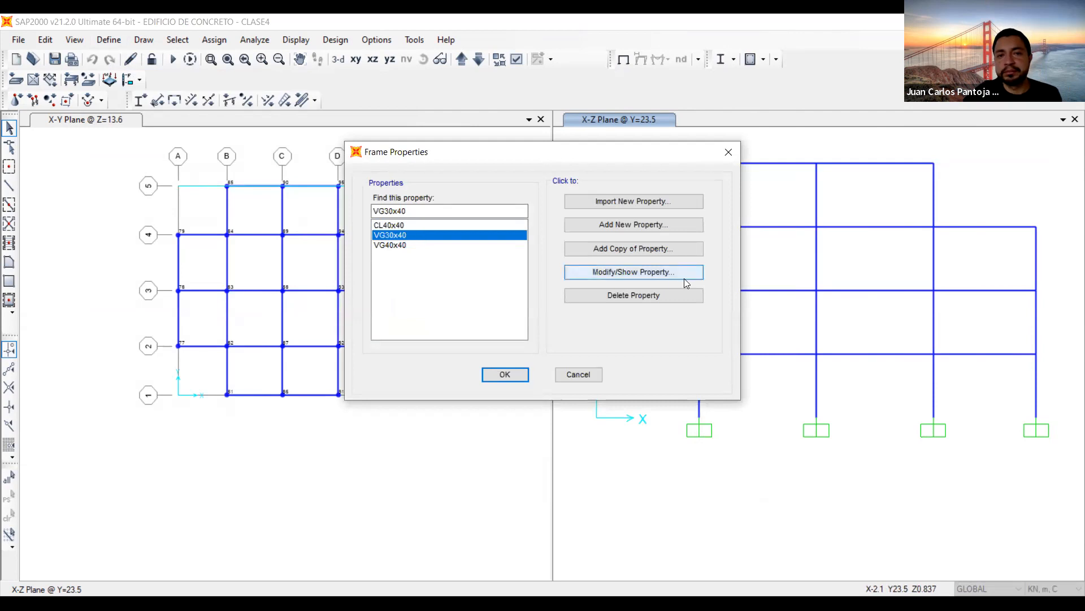
click(615, 295)
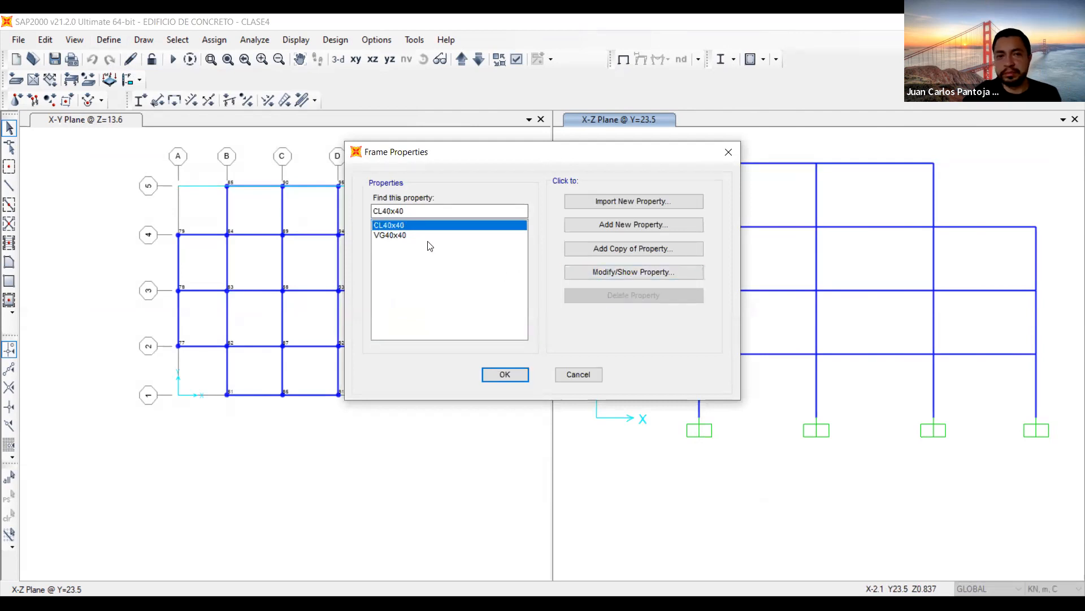
Step: Rename the VG40x40 beam section to VG35x40 and set its width (t2) to 0.35
click(389, 235)
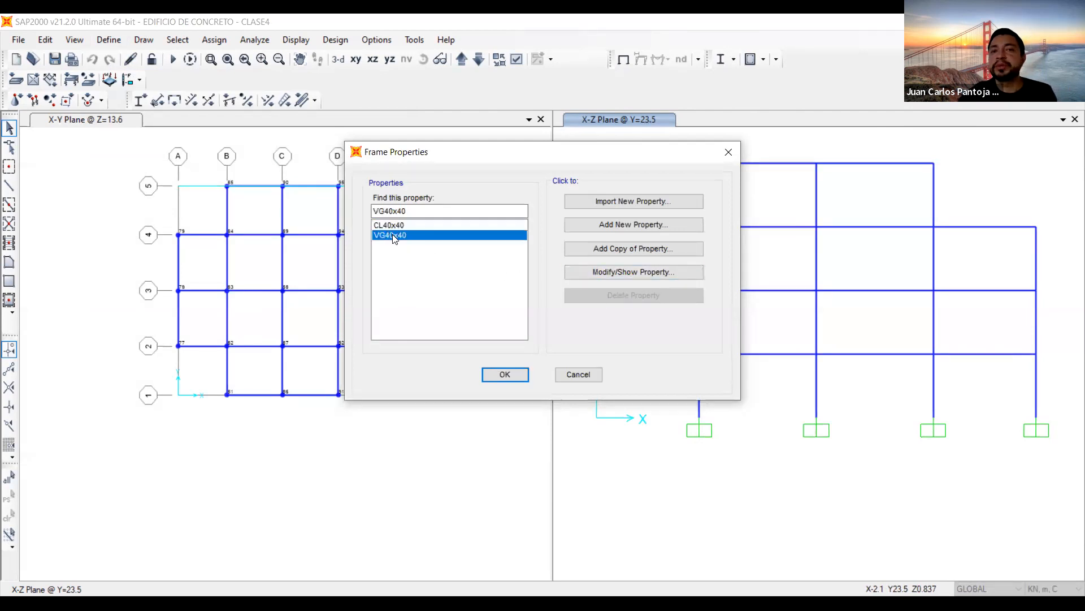
click(636, 272)
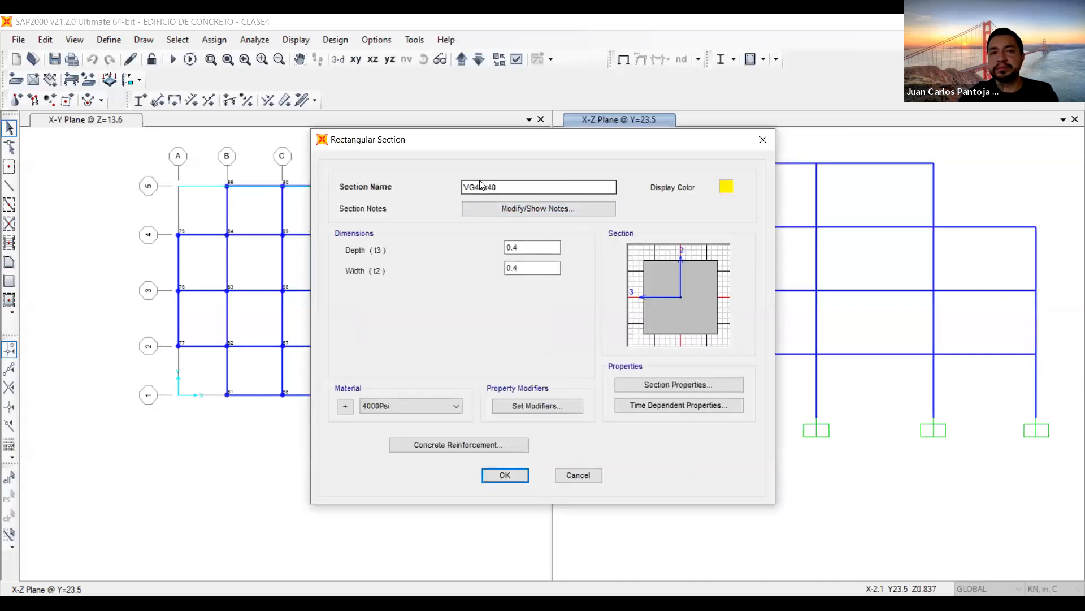
double_click(476, 186)
text(VG35)
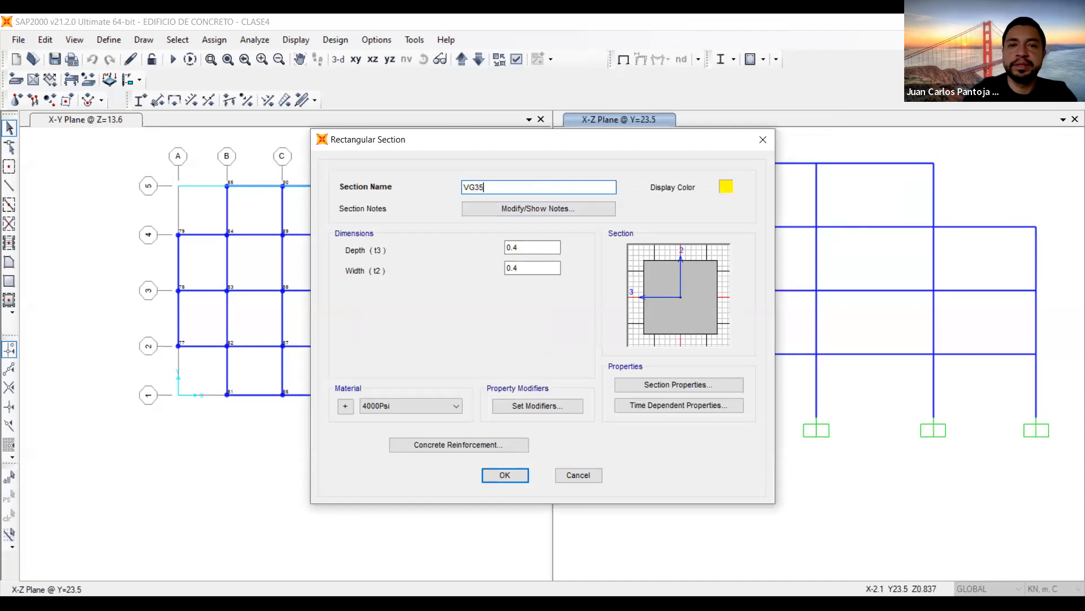
text(x40)
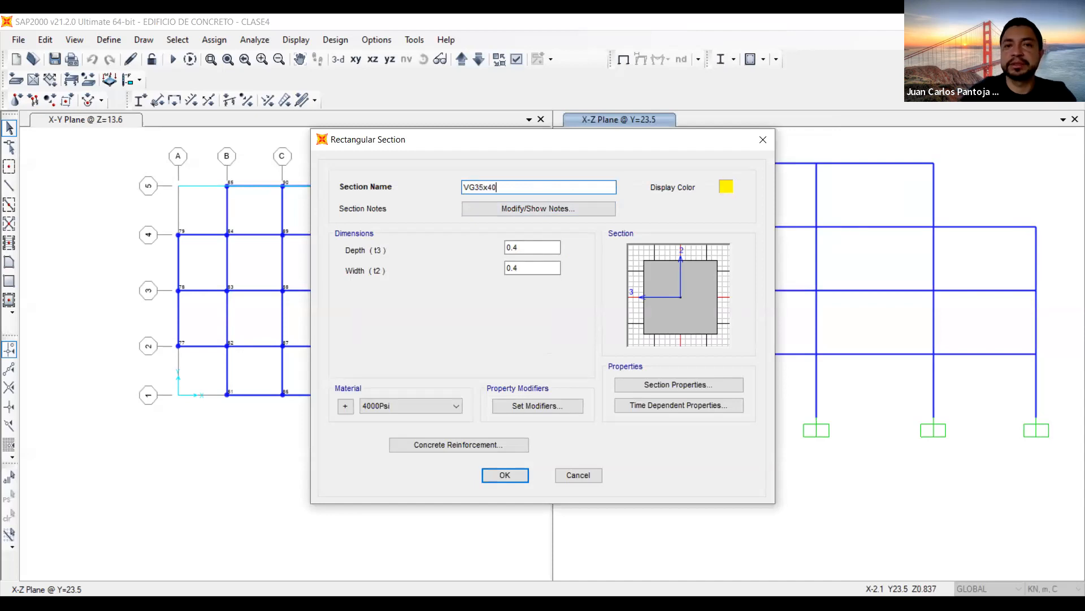
double_click(536, 269)
text(0.35)
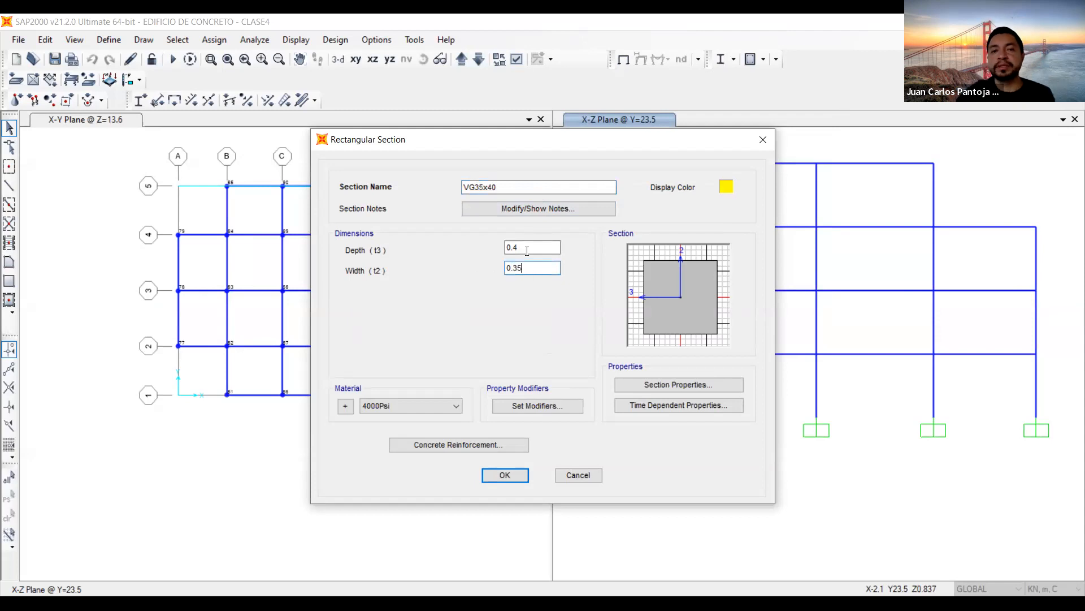
click(526, 251)
click(529, 266)
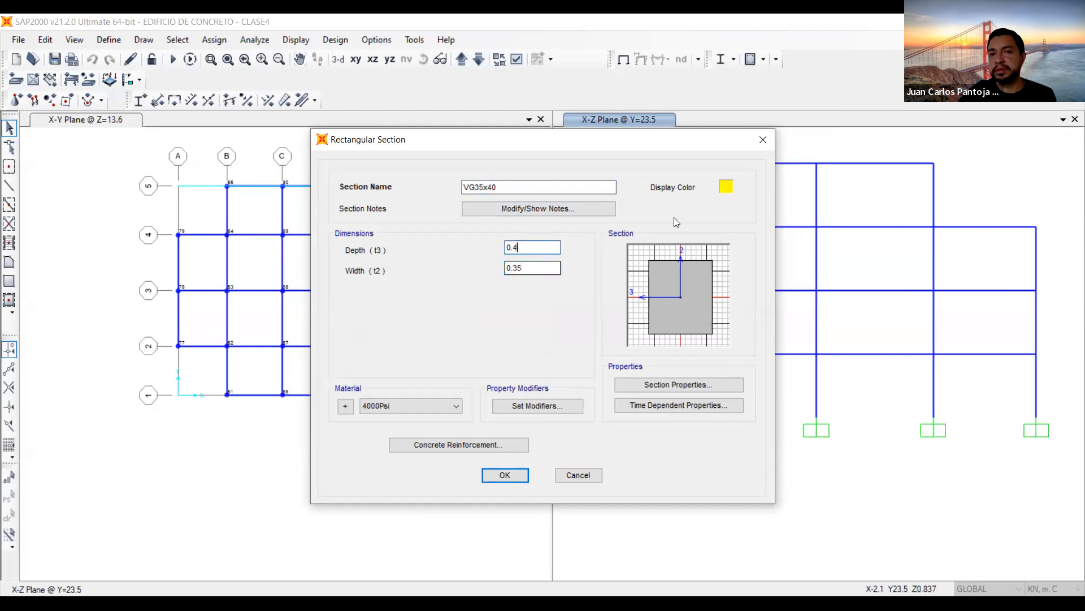
Step: Set the VG35x40 section's display color to red
click(727, 186)
click(477, 189)
click(491, 349)
Step: Review the VG35x40 section's property modifiers and concrete reinforcement, and save the revised frame properties
click(539, 406)
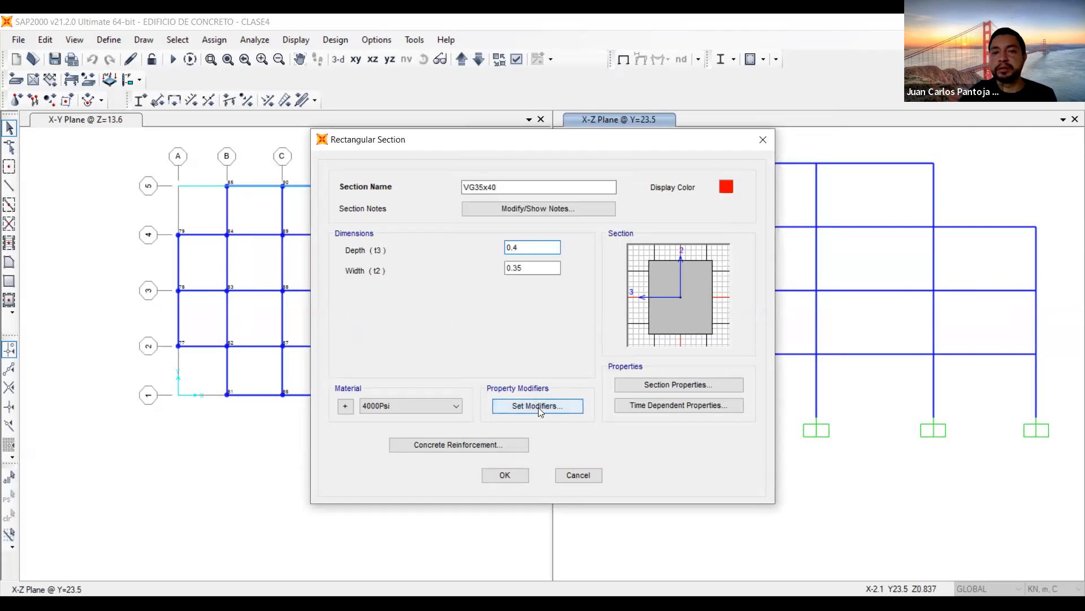
click(514, 396)
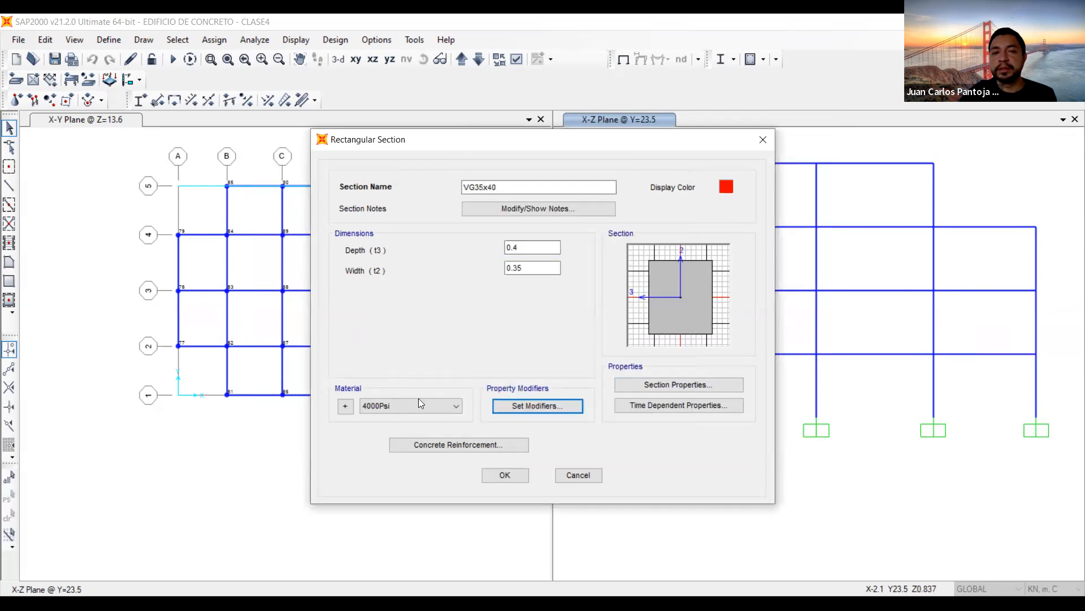
click(472, 445)
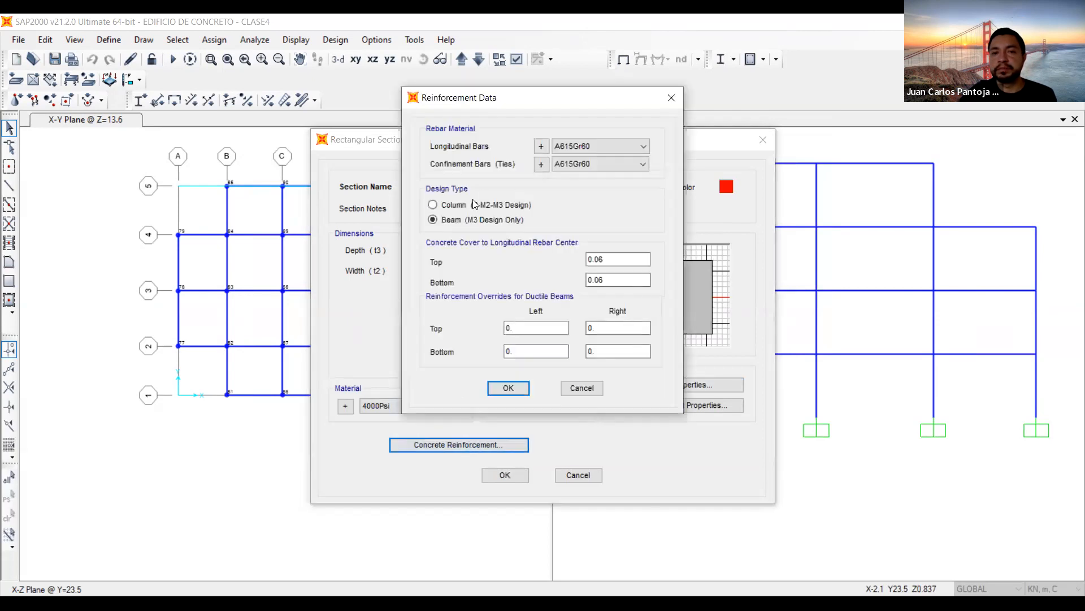
click(508, 389)
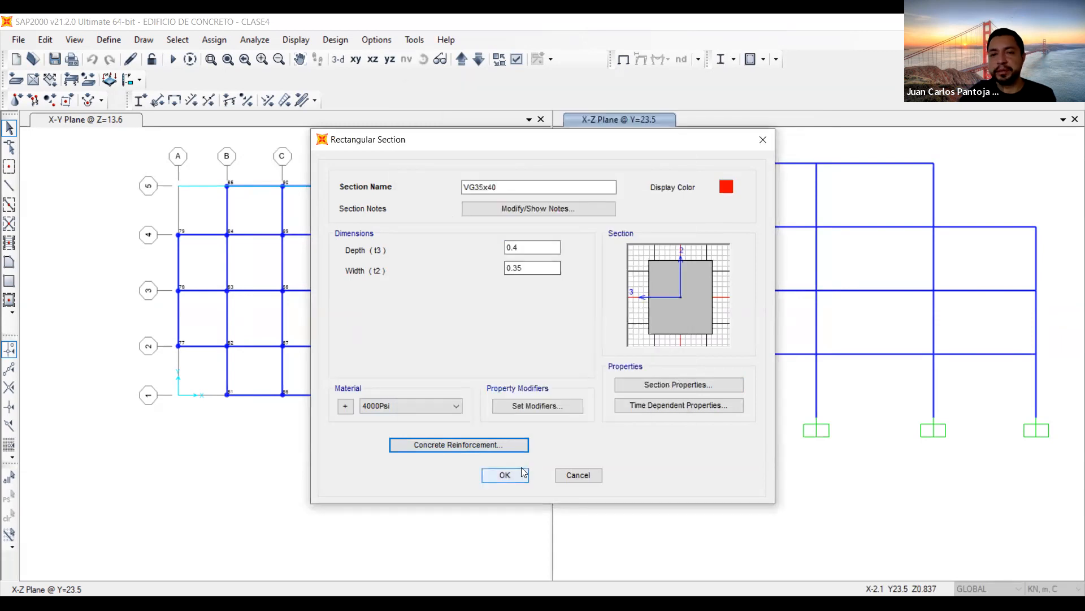
click(503, 472)
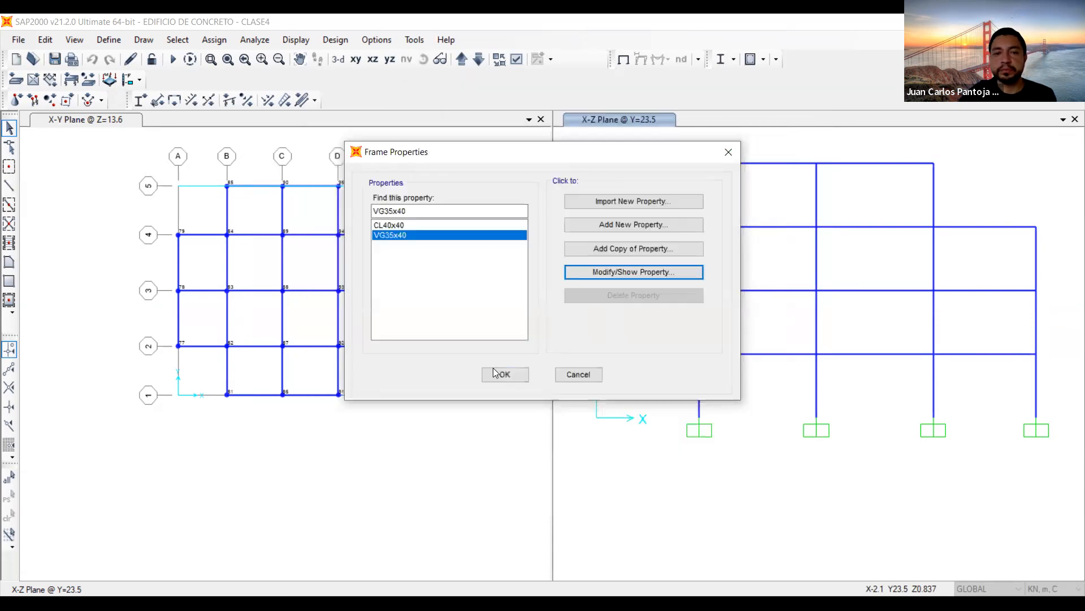
click(494, 369)
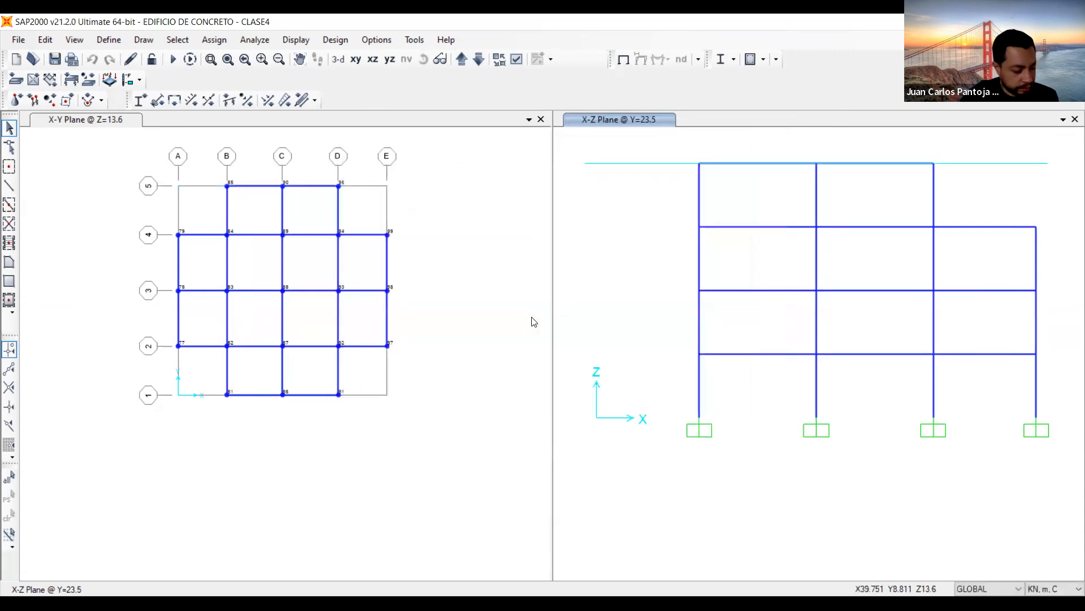
Step: Show the grid lines in the X-Z elevation view
click(481, 278)
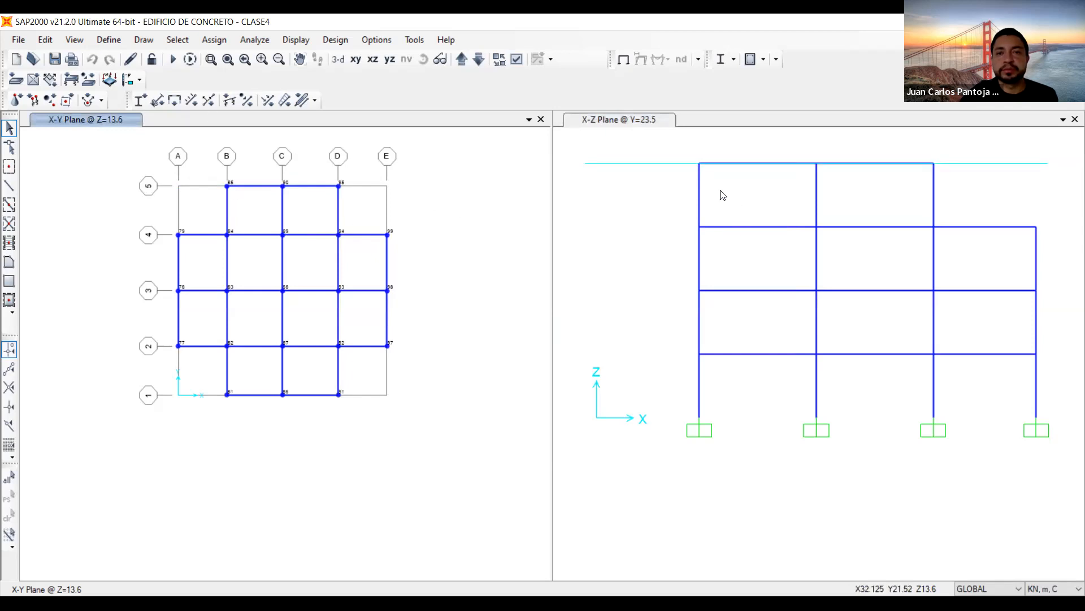
click(736, 203)
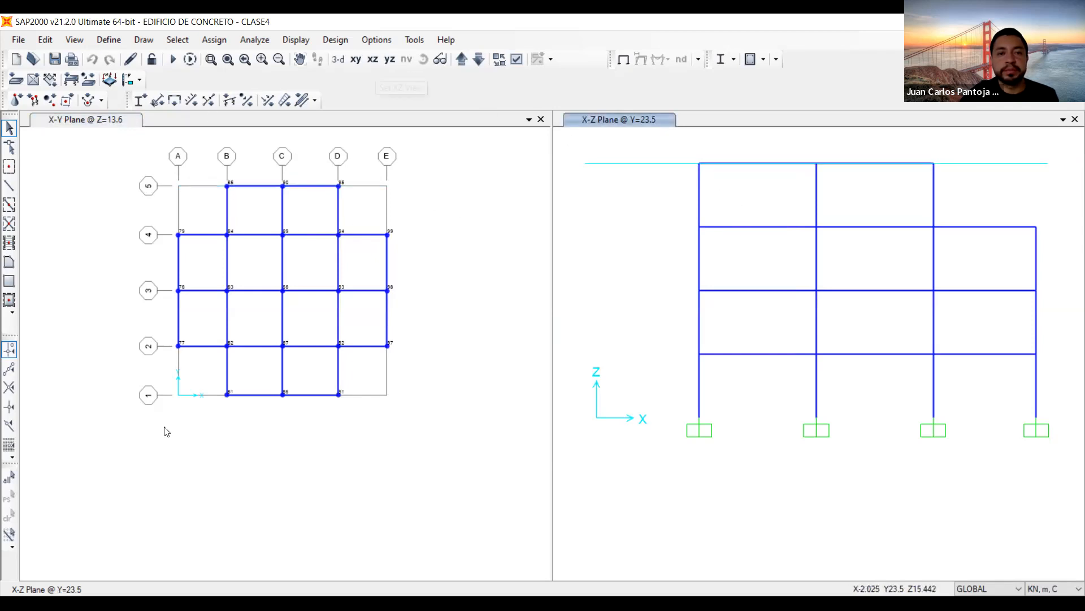
click(376, 60)
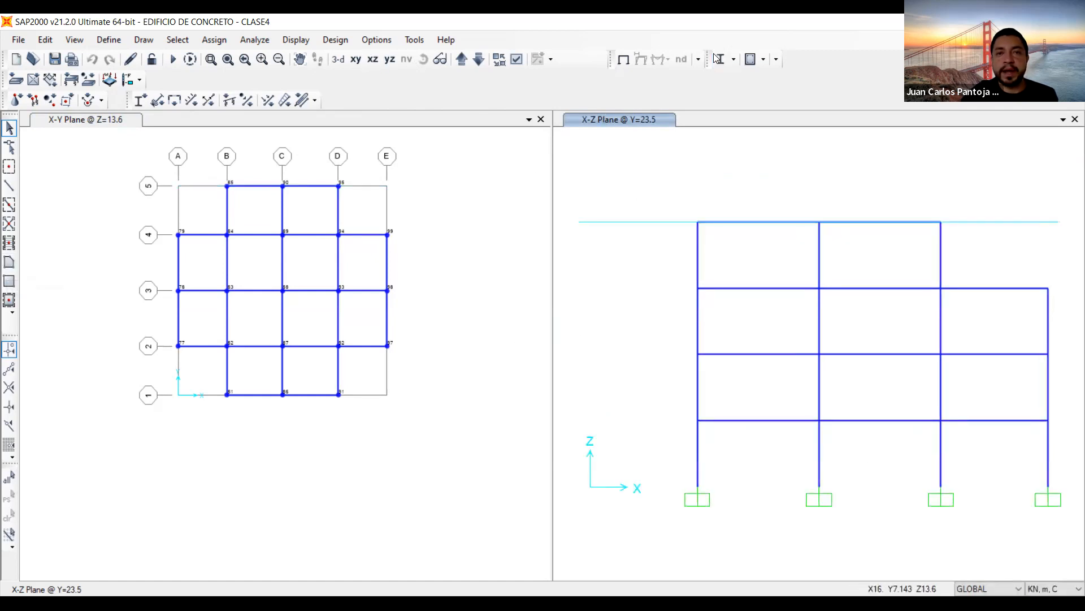
right_click(676, 192)
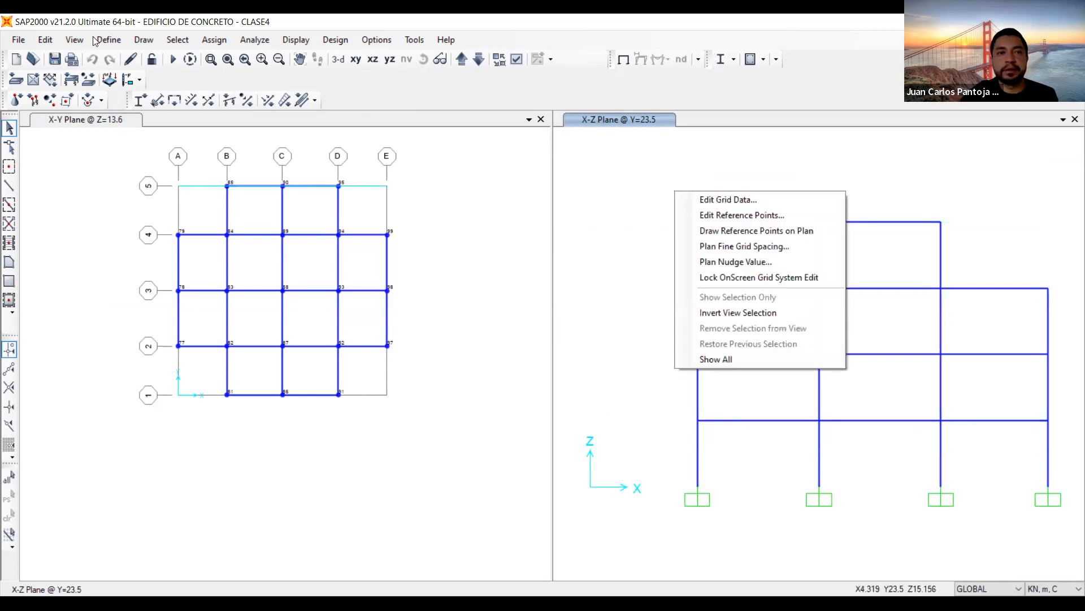
click(75, 39)
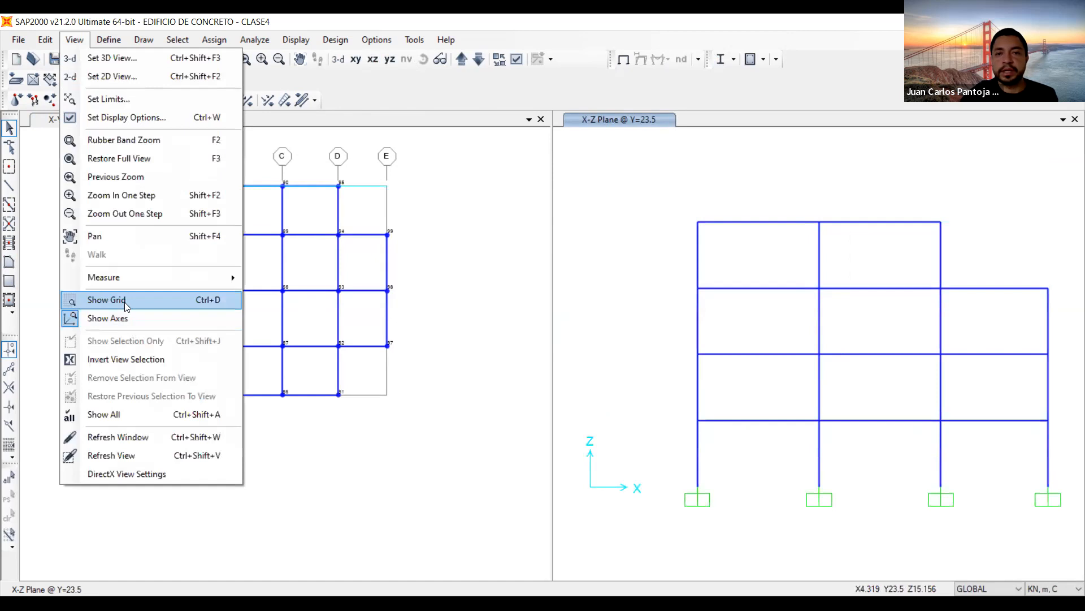
click(124, 303)
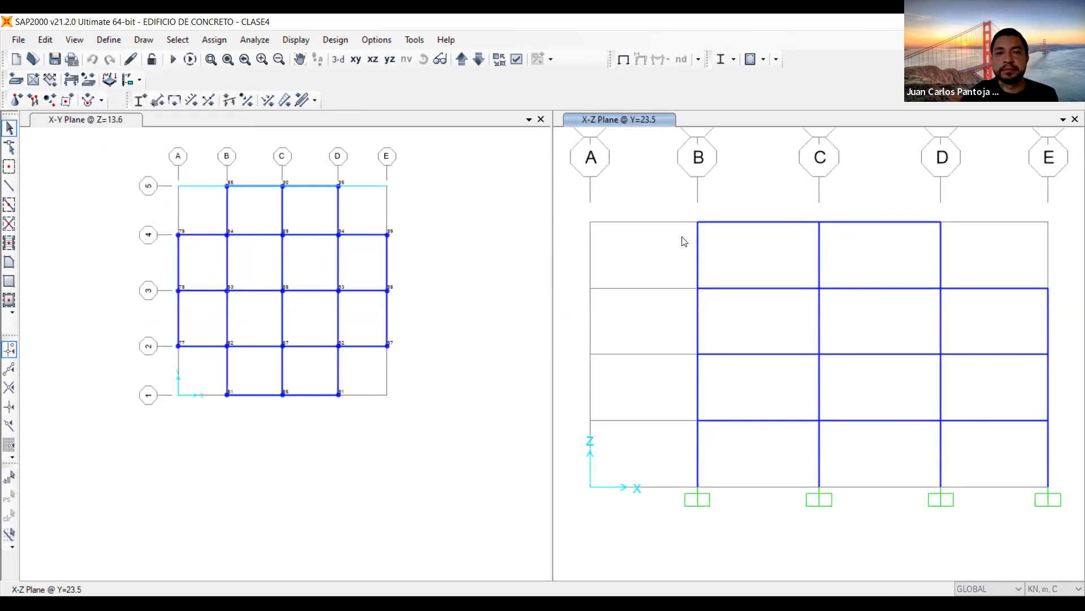
scroll(757, 324, down, 3)
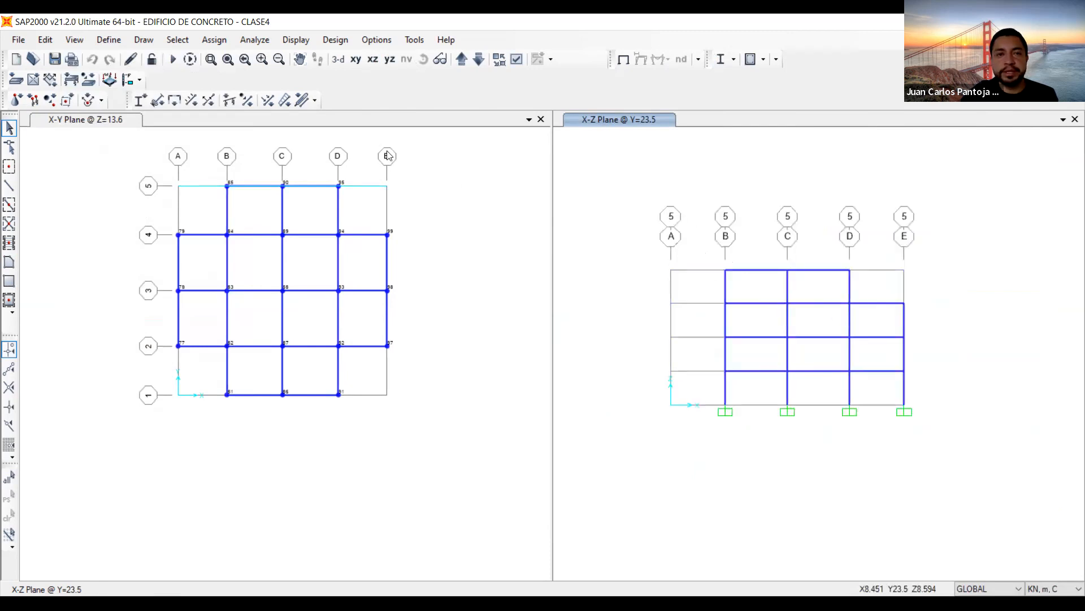
Step: Quick-draw MURO25CM wall areas in all four stories between axes B and C on the axis 1 elevation (Y=0)
click(461, 59)
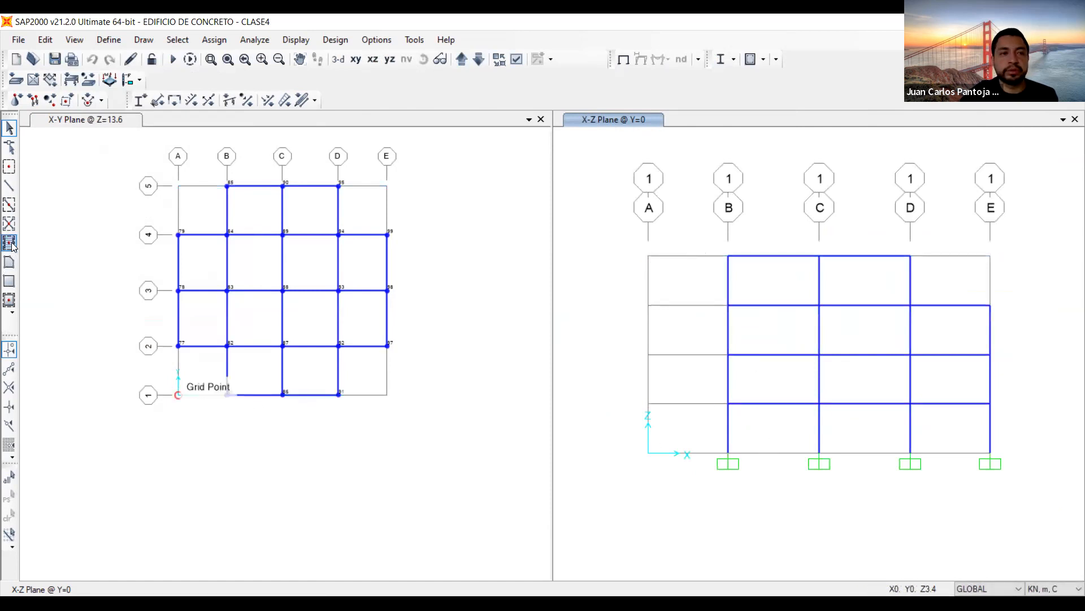
click(11, 304)
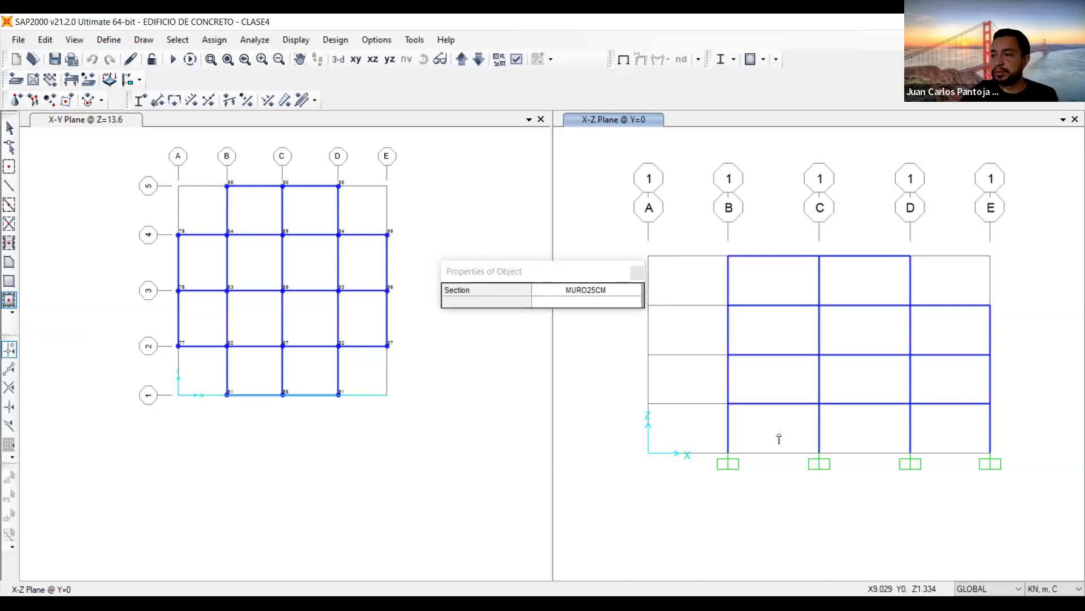
click(781, 367)
click(769, 327)
click(773, 278)
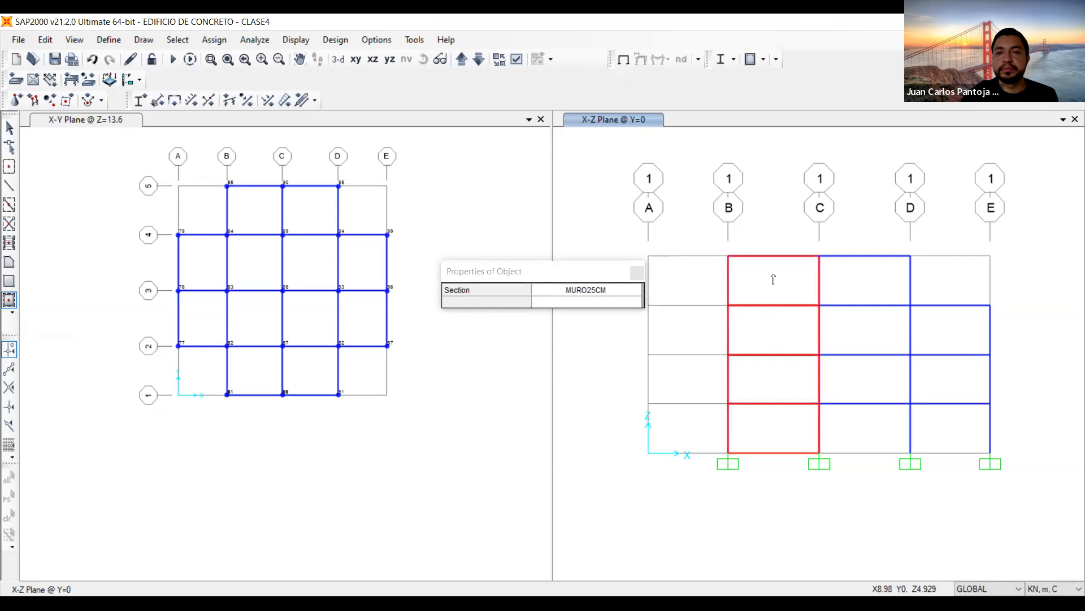
Step: Add MURO25CM wall areas in all four stories between axes B and C on the axis 5 elevation (Y=23.5)
click(479, 60)
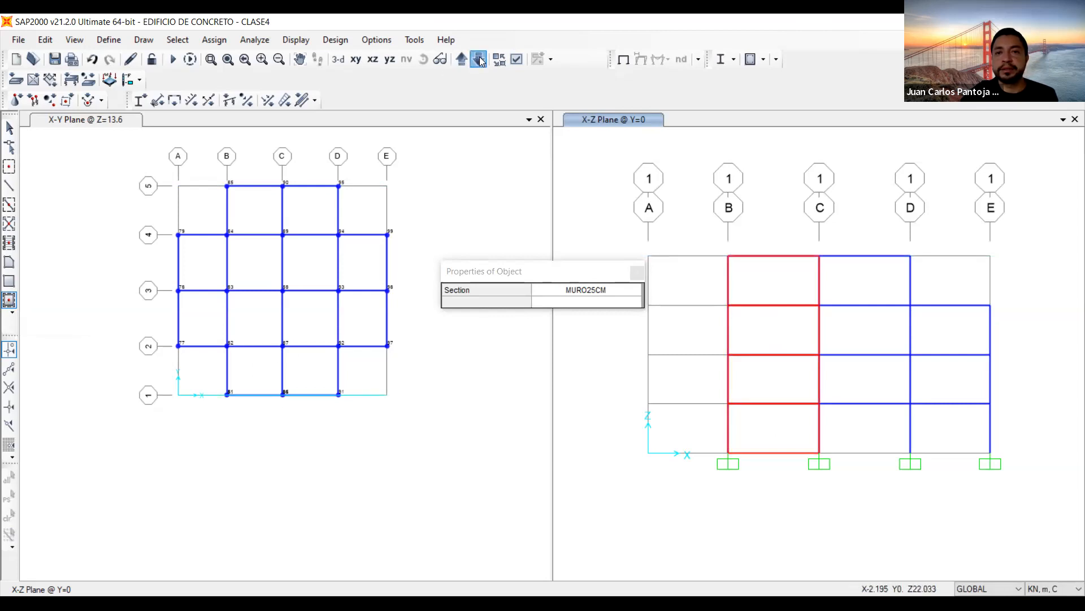
click(768, 433)
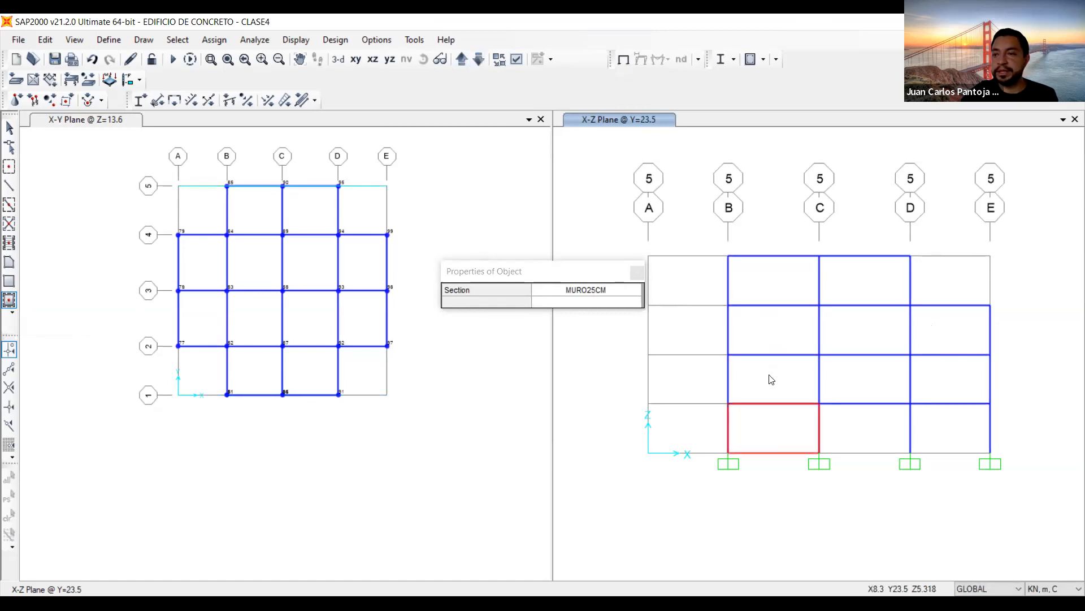
click(771, 325)
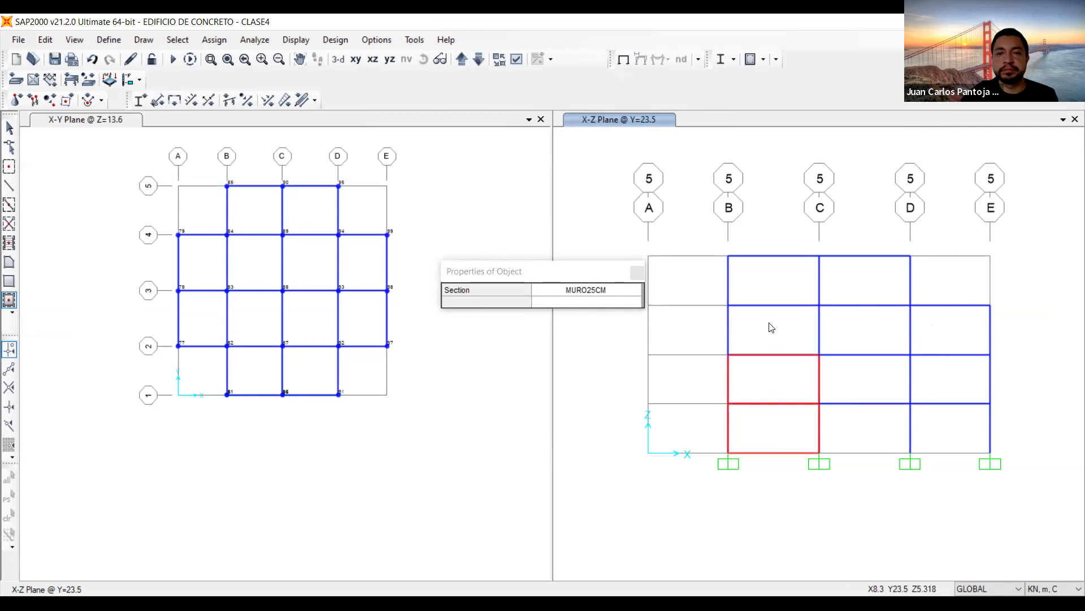
click(774, 273)
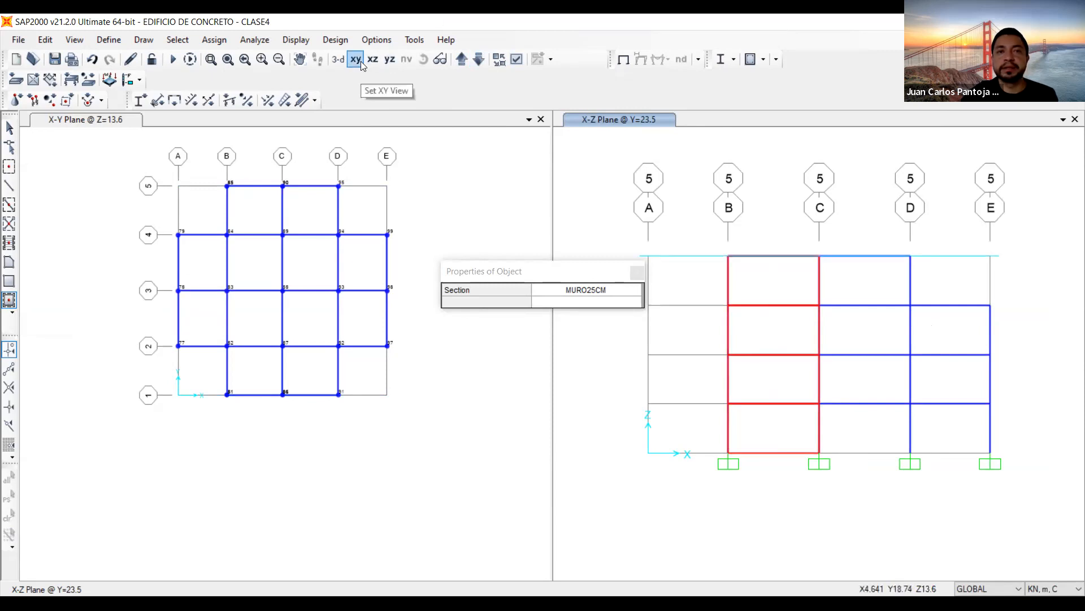
Step: Draw MURO25CM wall areas in all four stories between axes 2 and 3 on the axis A elevation (X=0)
click(389, 59)
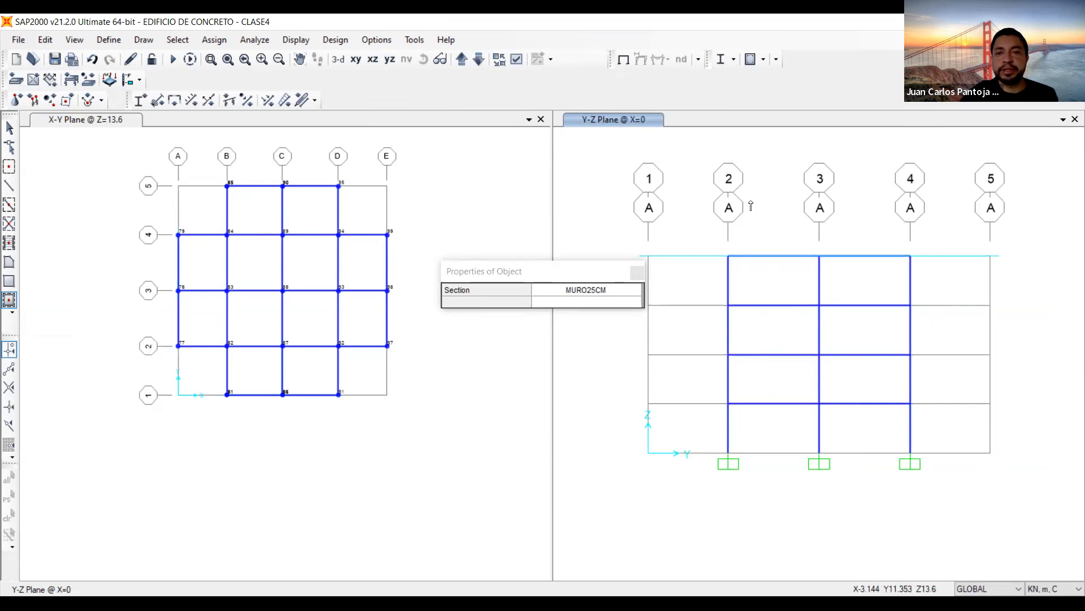
click(775, 434)
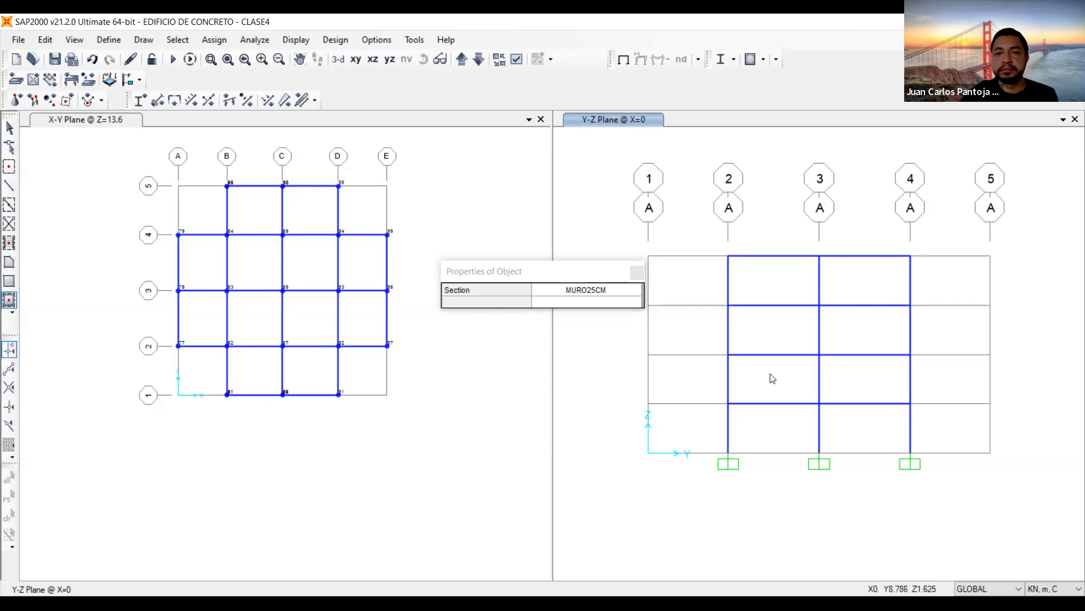
click(774, 374)
click(774, 330)
click(767, 284)
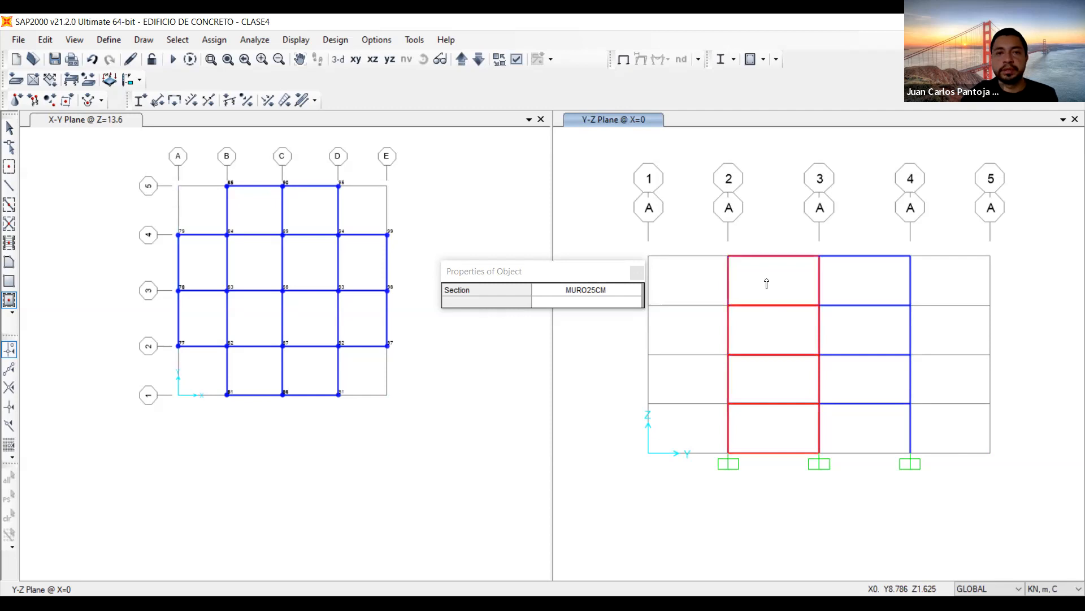
Step: Draw MURO25CM wall areas in all four stories between axes 2 and 3 on the axis E elevation (X=23.5), then end drawing
click(477, 59)
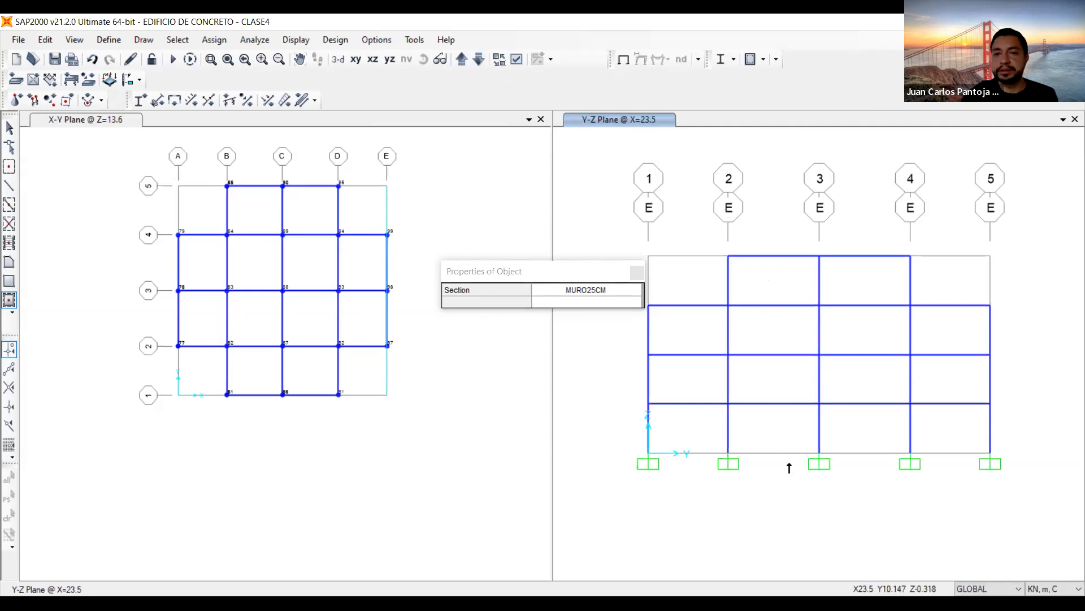
click(770, 422)
click(767, 376)
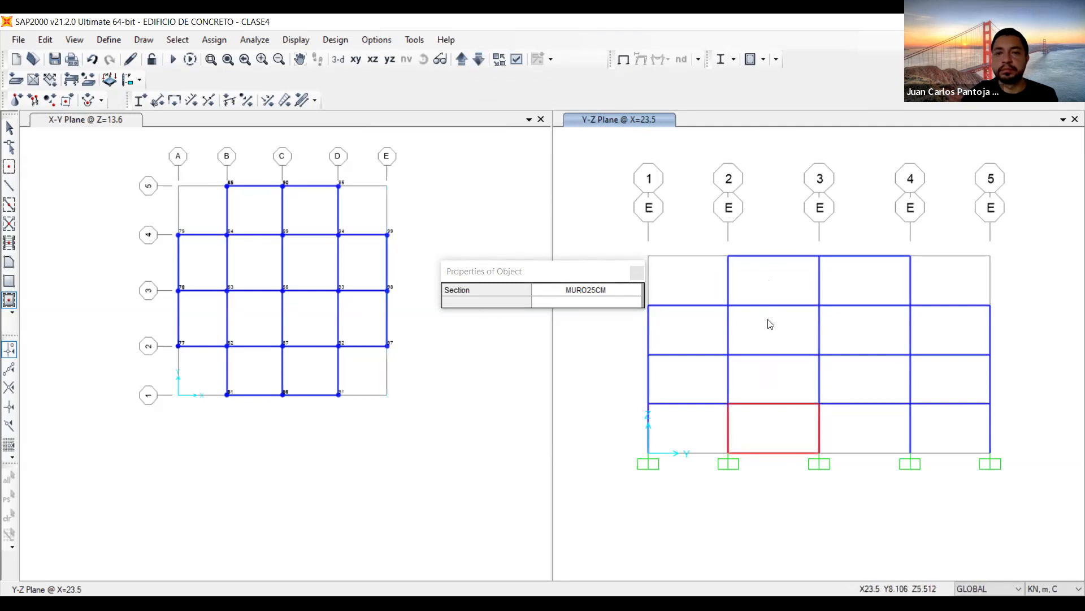
click(769, 282)
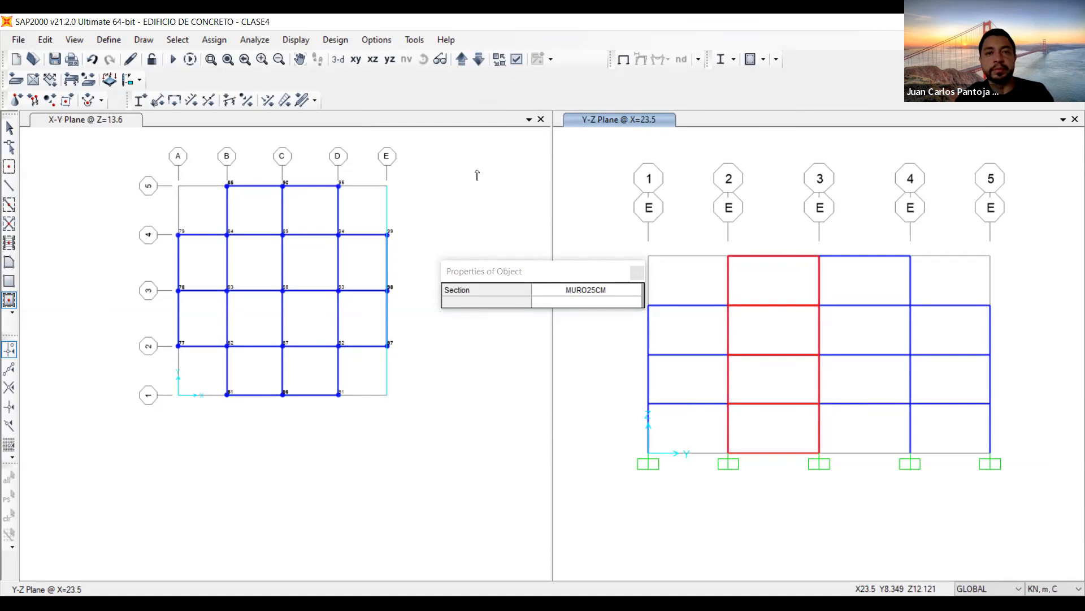
key(Escape)
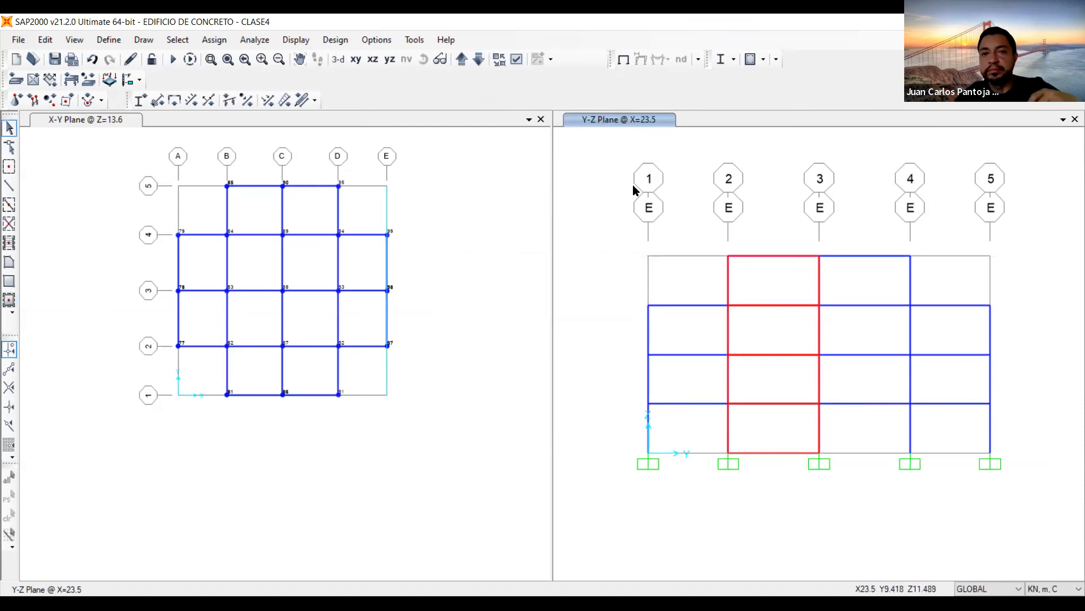
Step: Display the model in a 3-D view with joint labels turned off and joints set to invisible
click(338, 59)
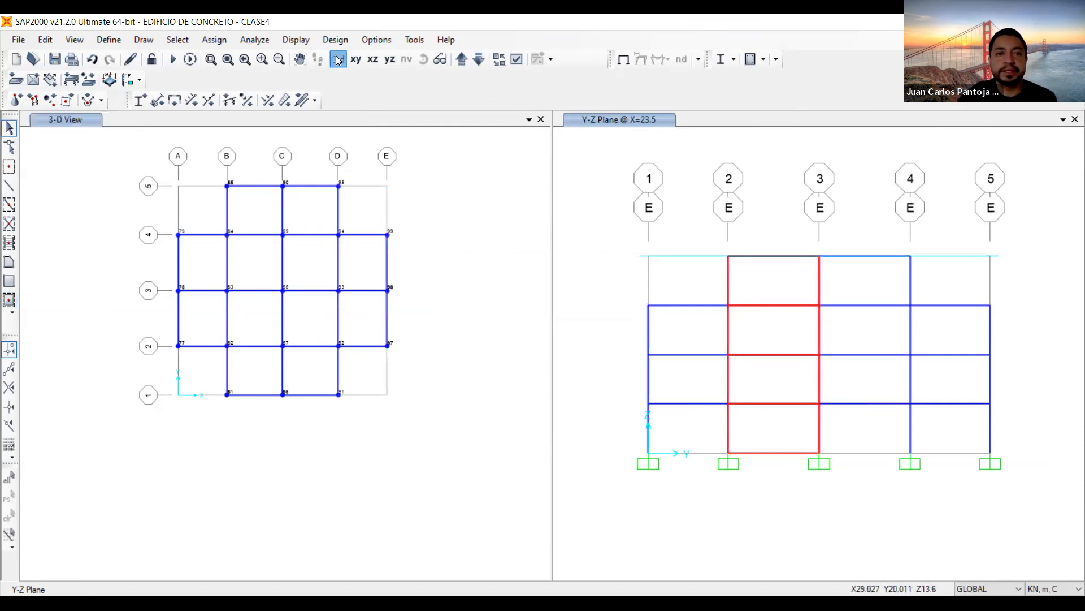
click(517, 60)
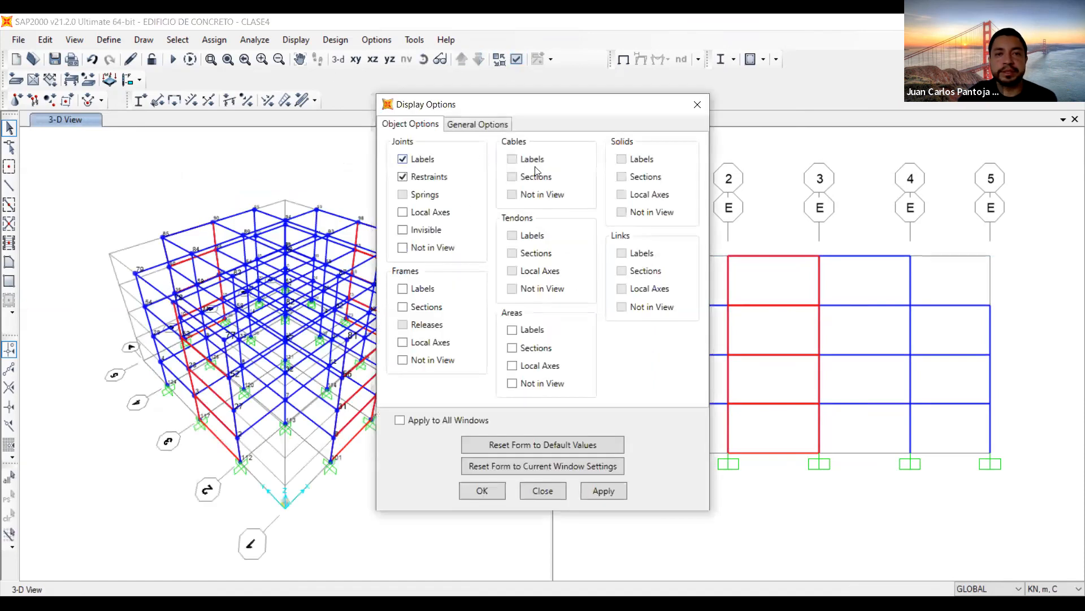
click(492, 131)
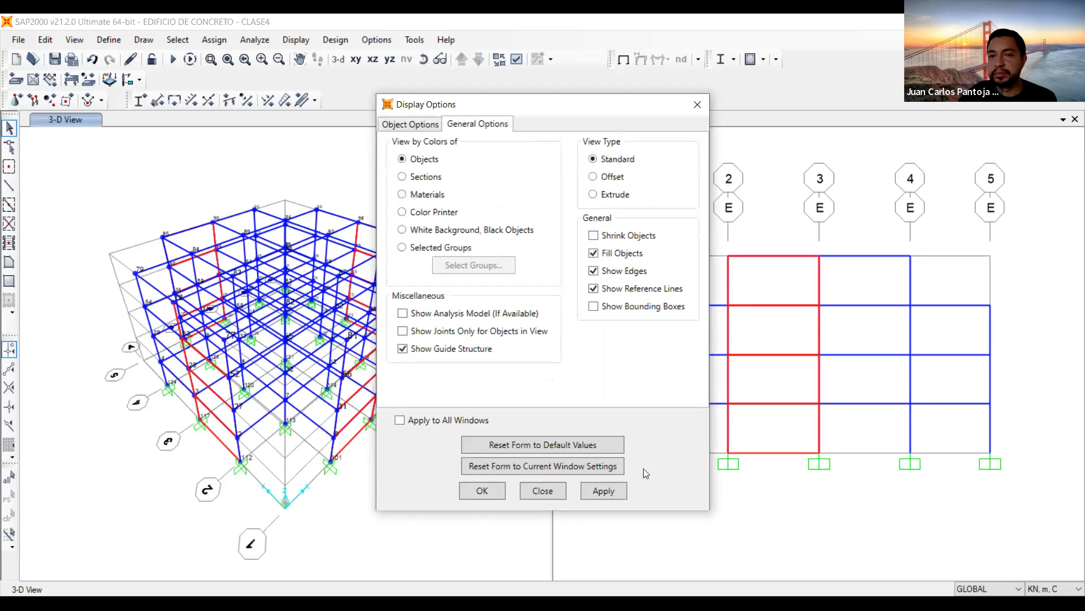
click(600, 492)
click(411, 126)
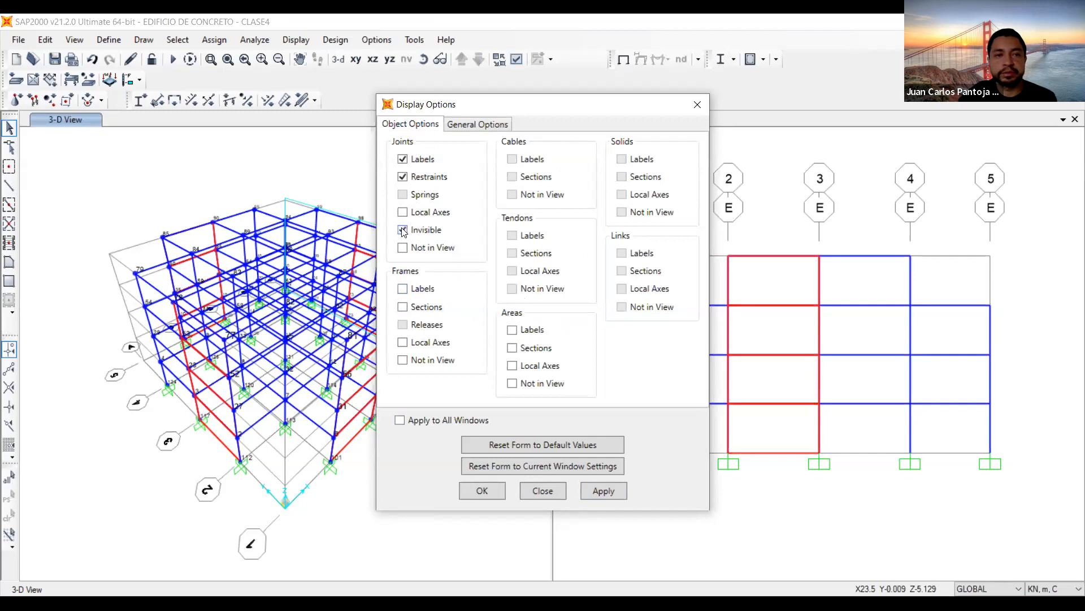
click(403, 160)
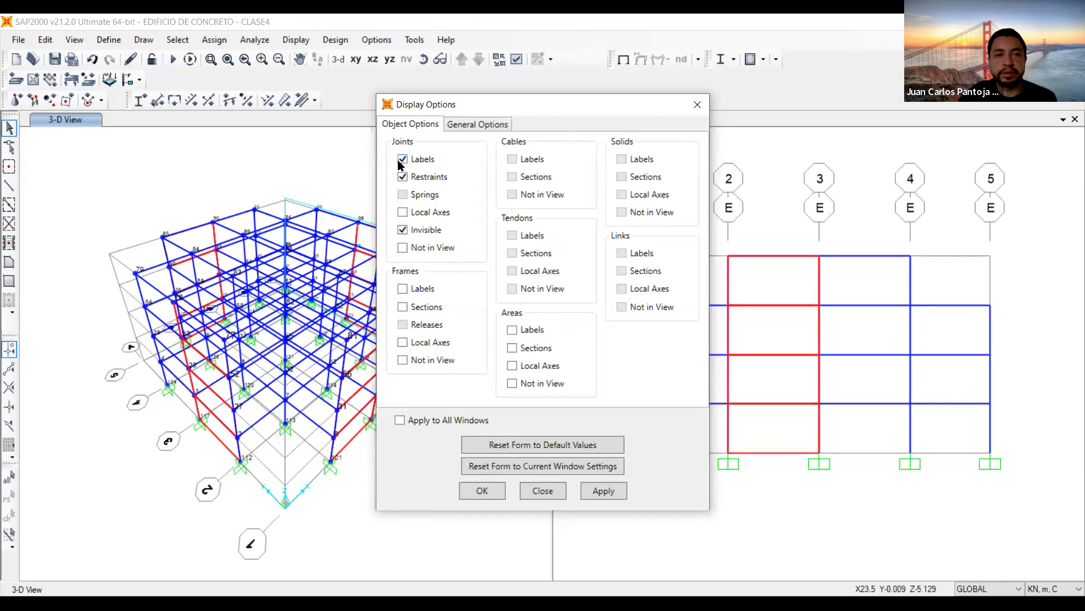
click(604, 490)
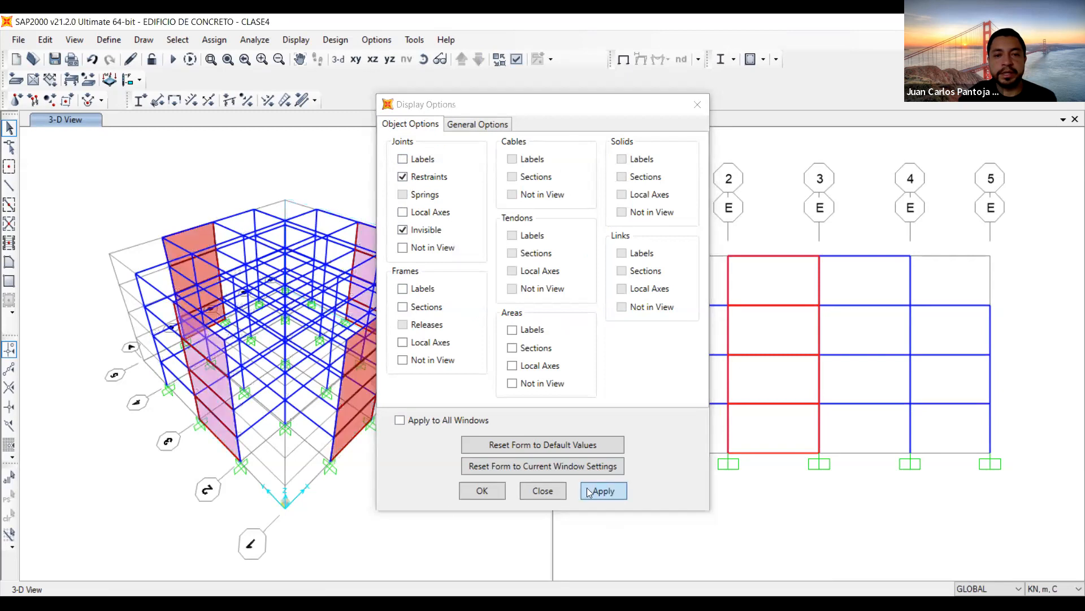
click(482, 491)
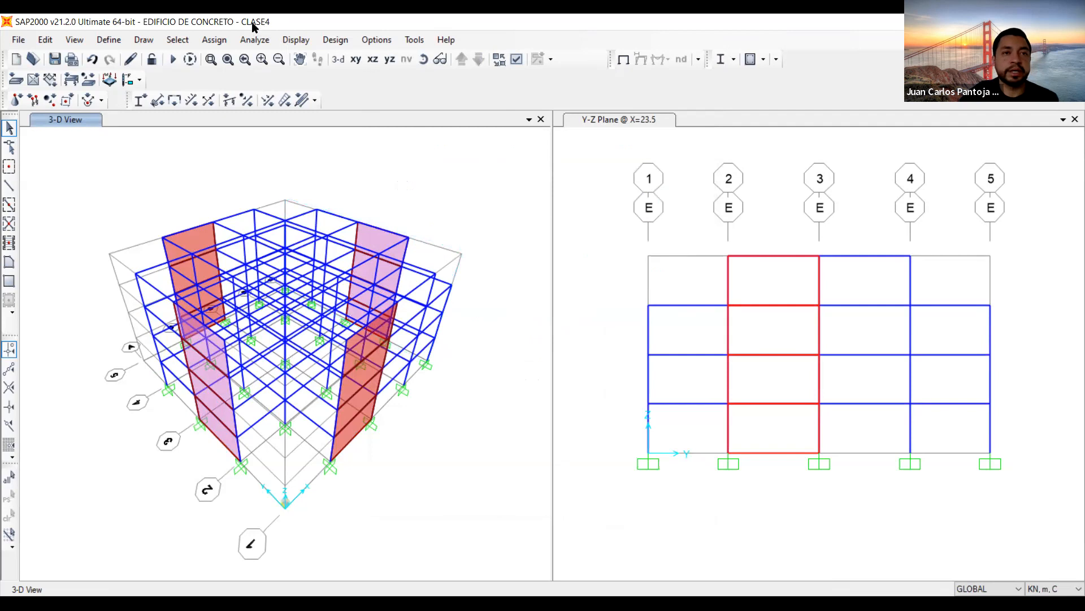
Step: Select all areas with the MURO25CM section and divide them into objects of maximum size 0.5 m along both edges
click(212, 41)
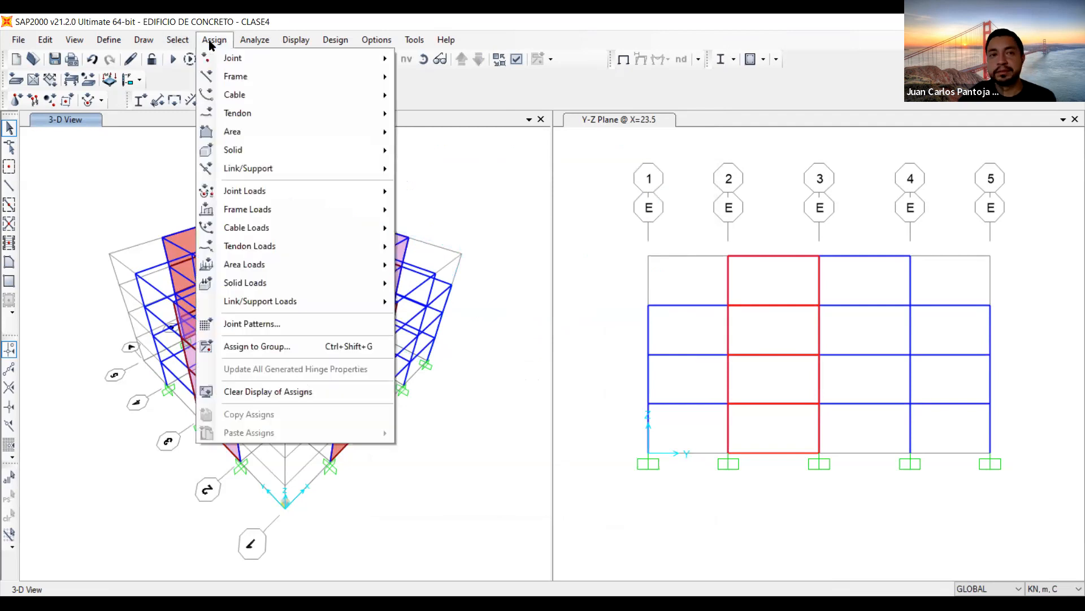
mouse_move(181, 42)
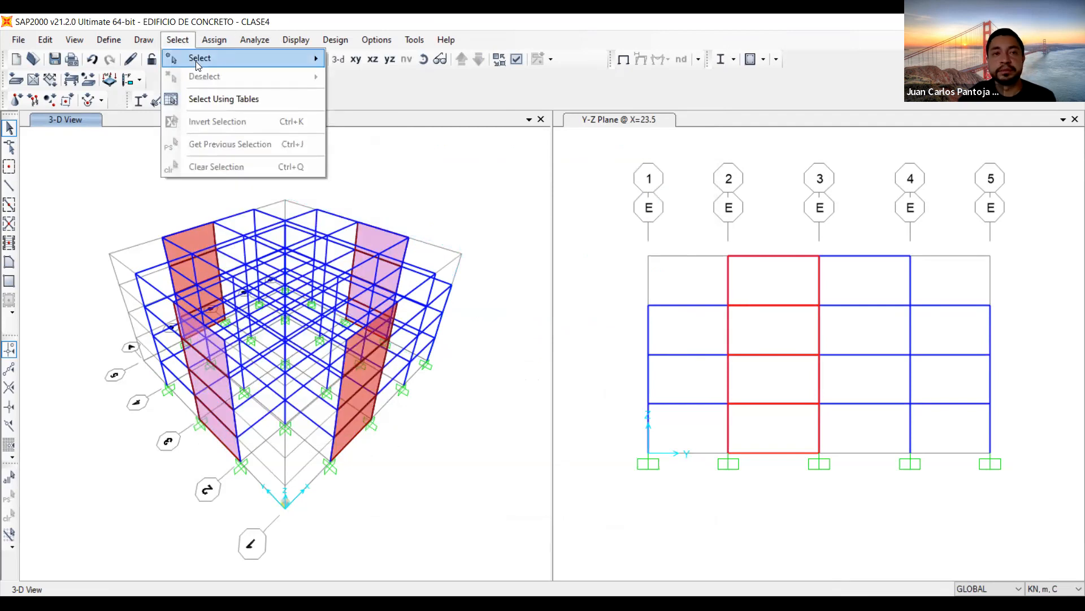
mouse_move(199, 63)
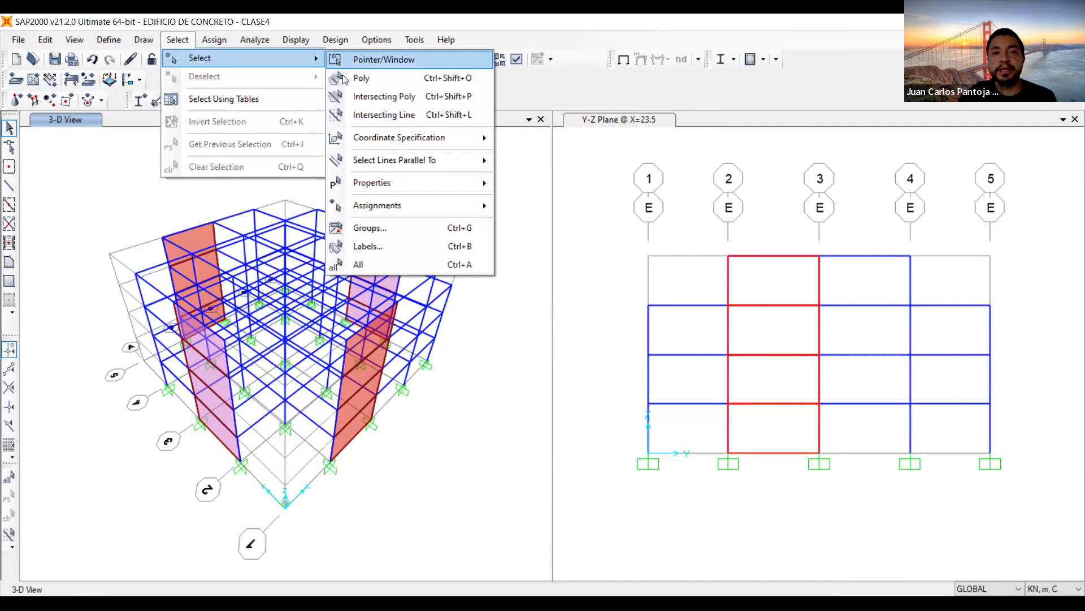
mouse_move(380, 187)
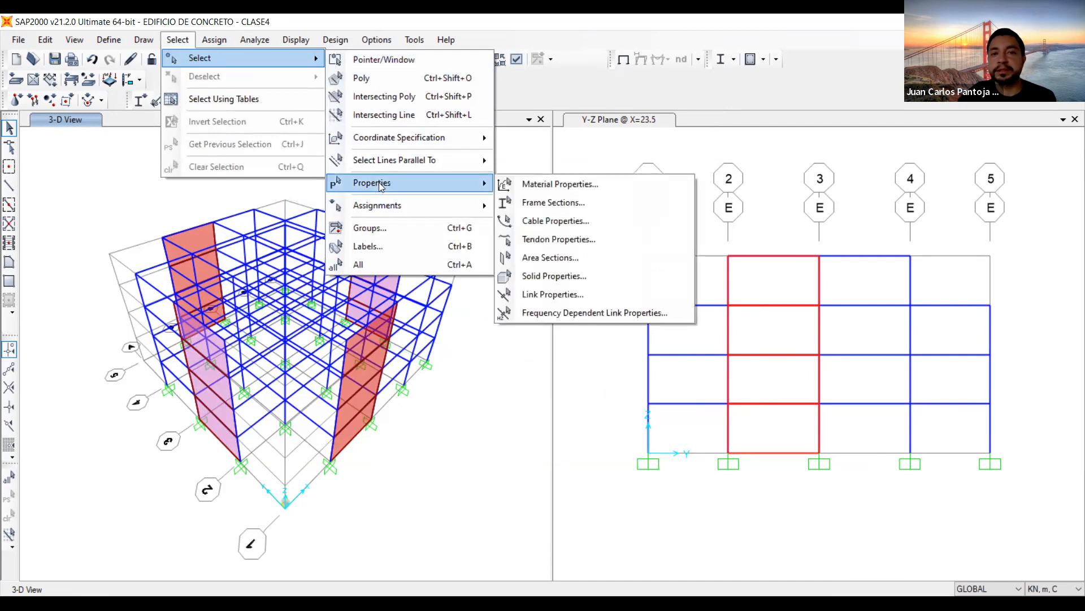
click(562, 259)
click(461, 223)
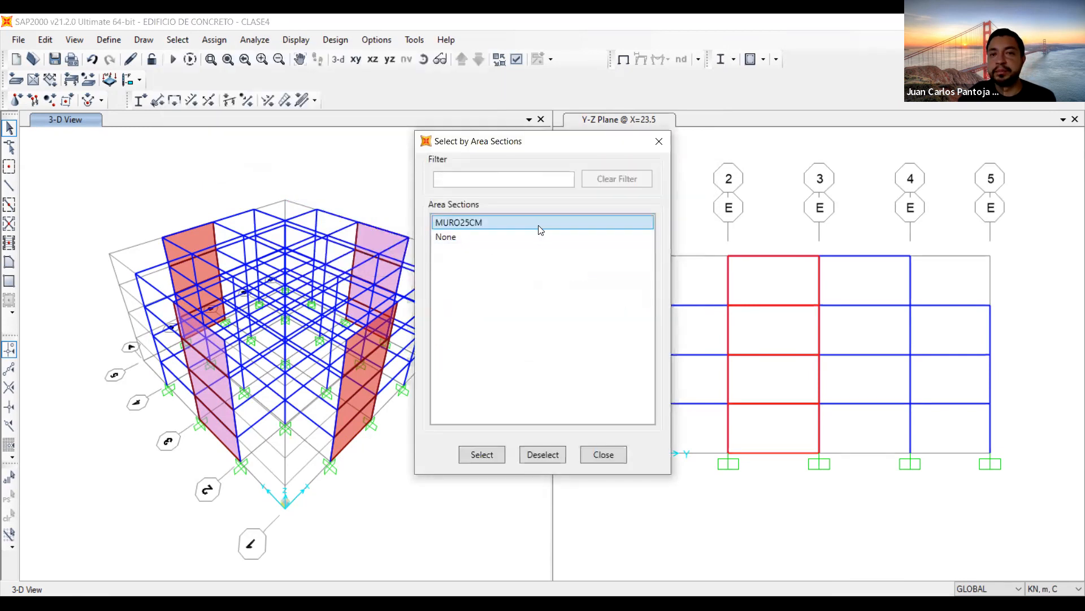
click(480, 455)
click(662, 144)
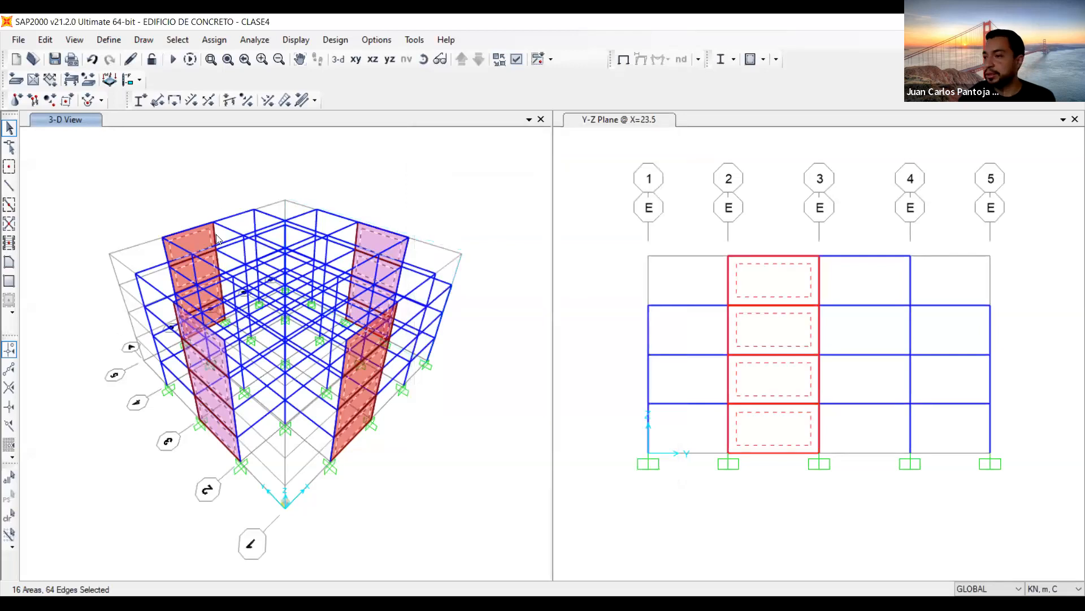
click(46, 40)
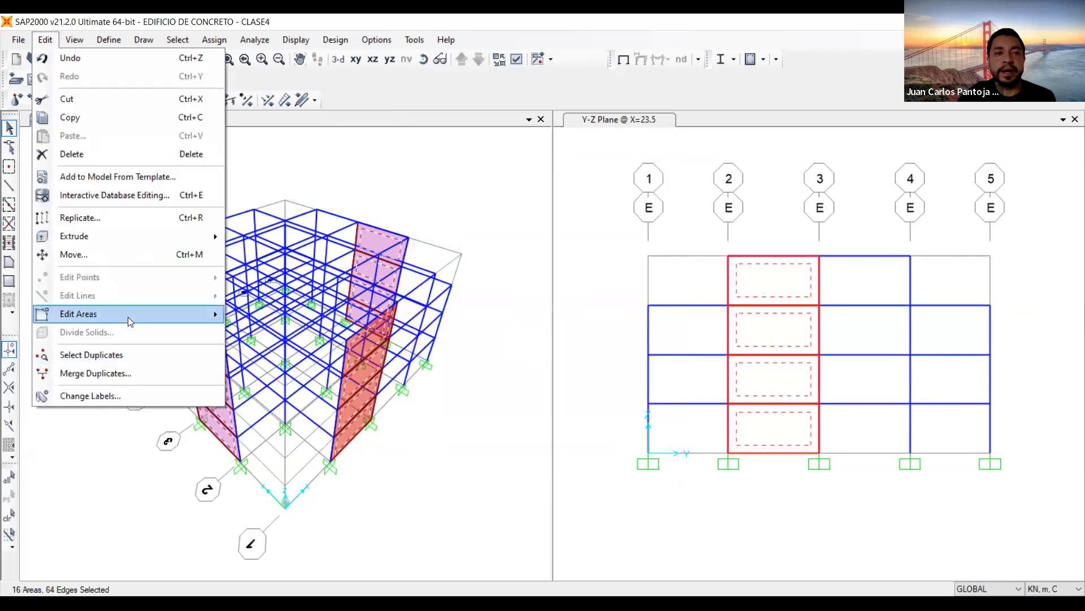
mouse_move(128, 320)
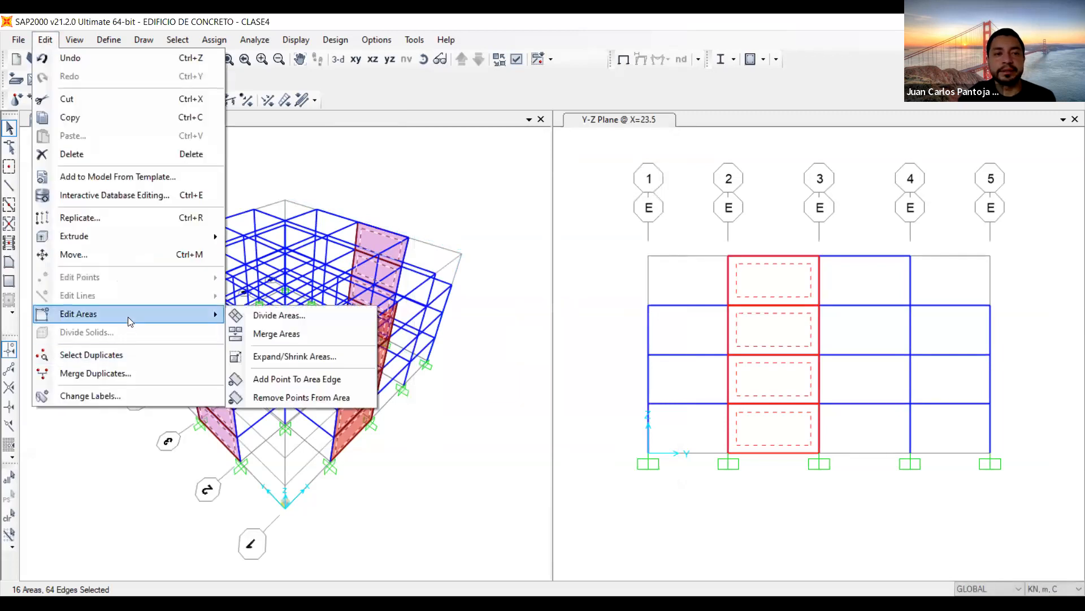
click(276, 315)
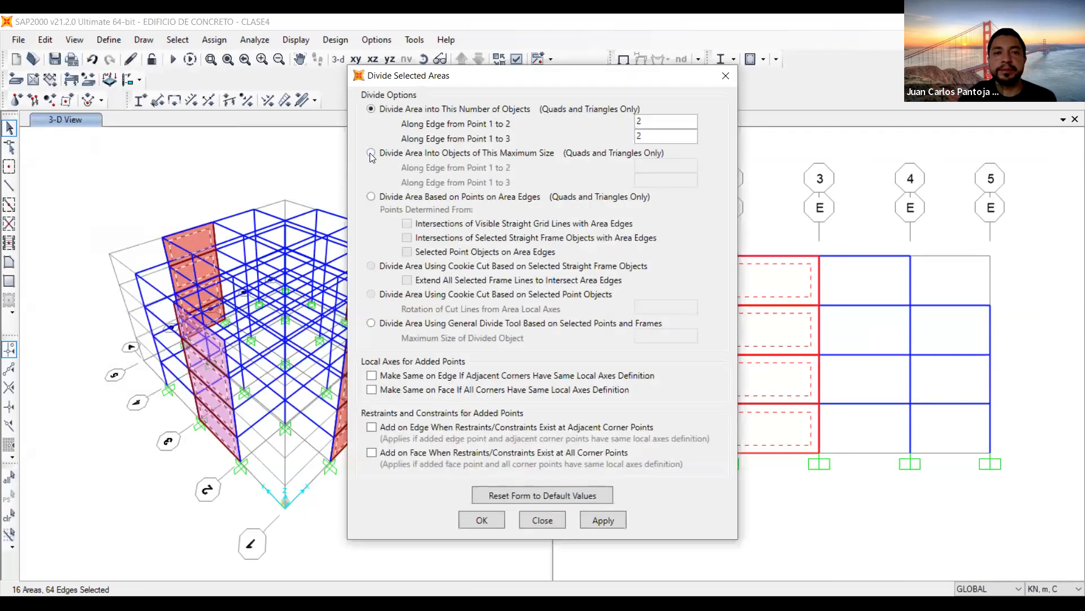
click(372, 156)
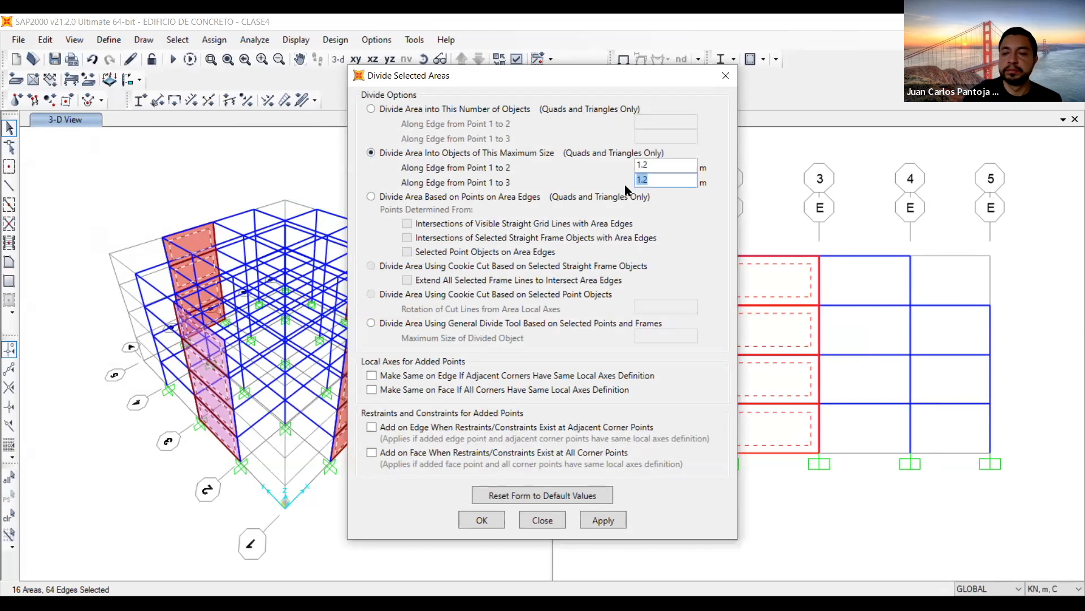
key(shift+Tab)
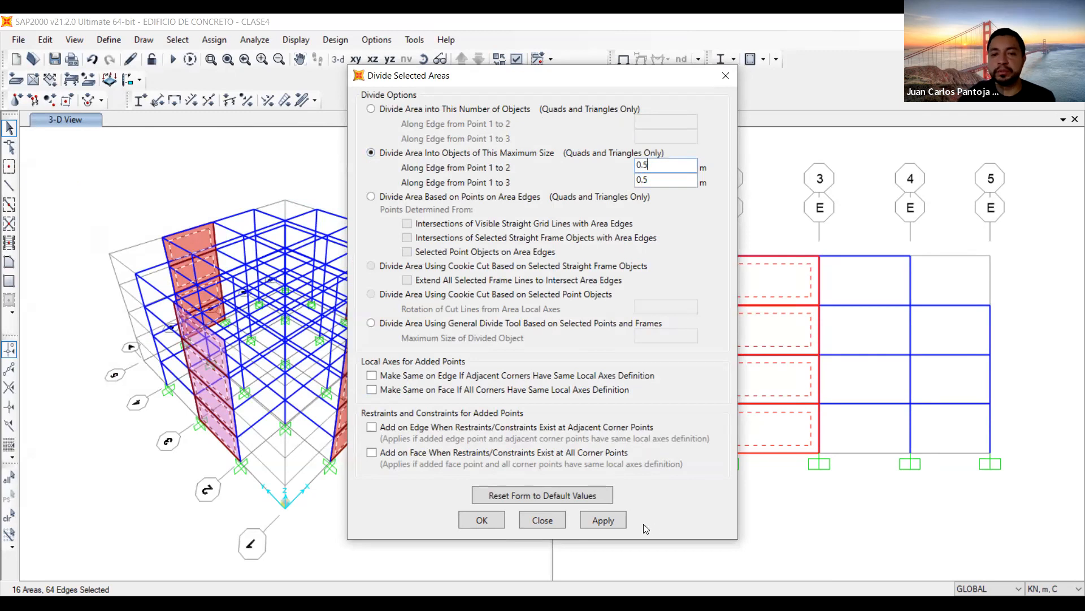
click(619, 521)
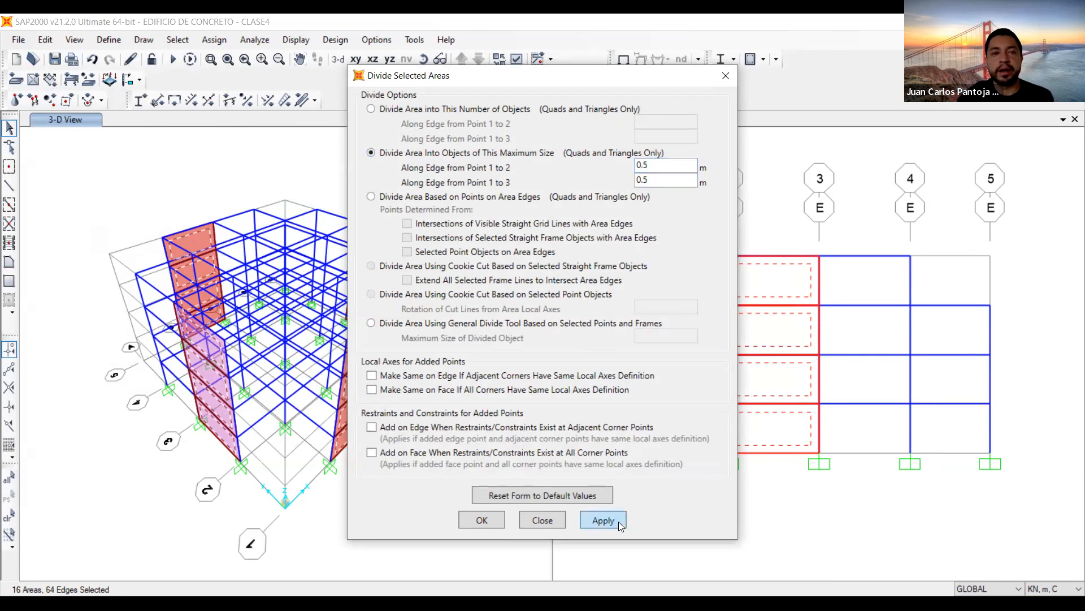
click(482, 520)
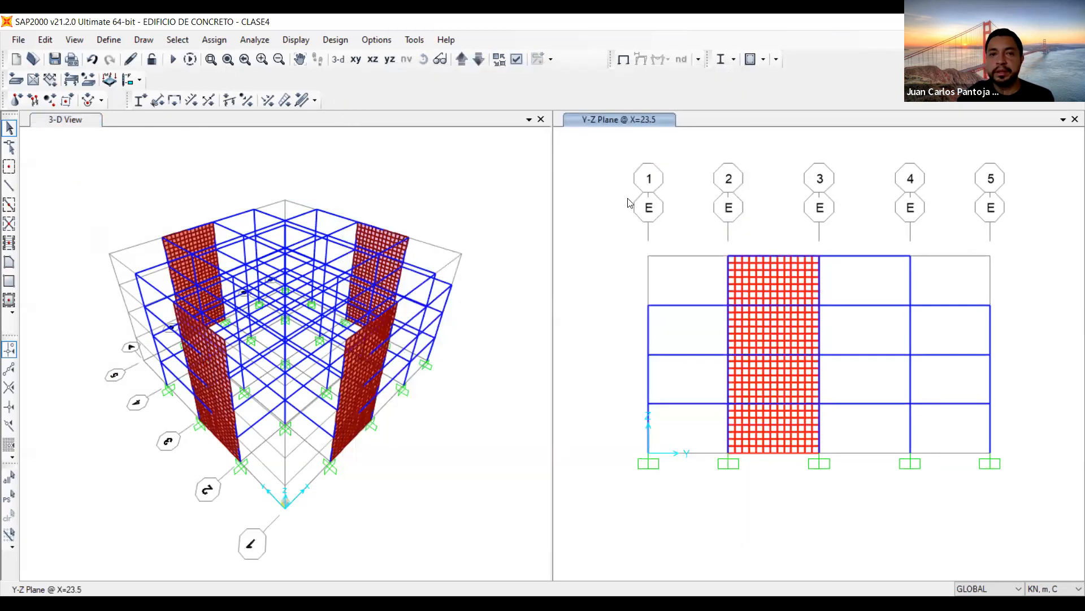
Step: Assign fixed restraints, with all translations and rotations restrained, to all base joints on the Z=0 plan
click(514, 203)
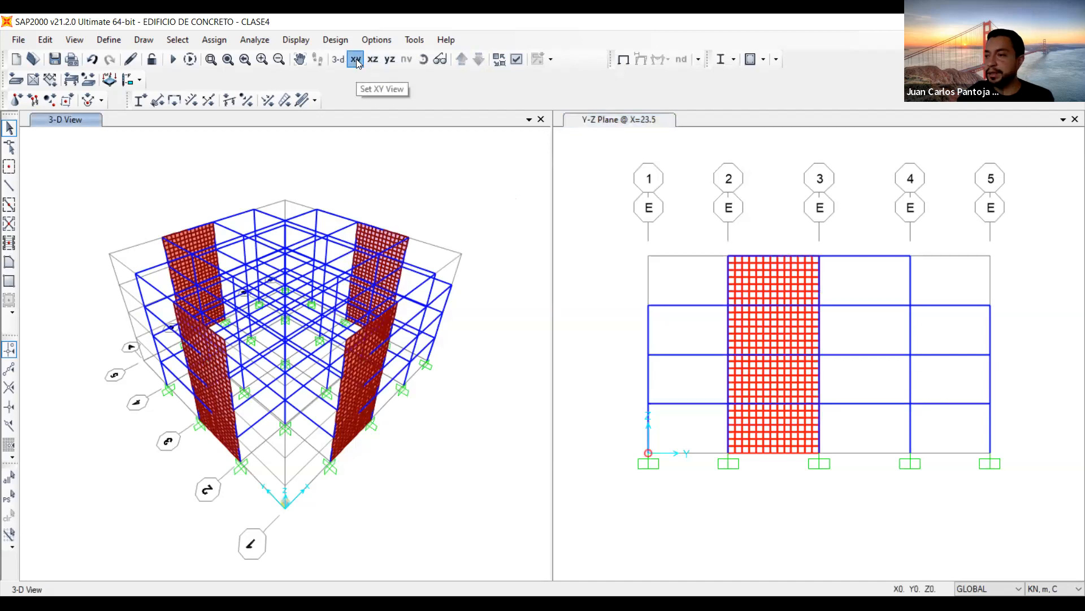
click(356, 60)
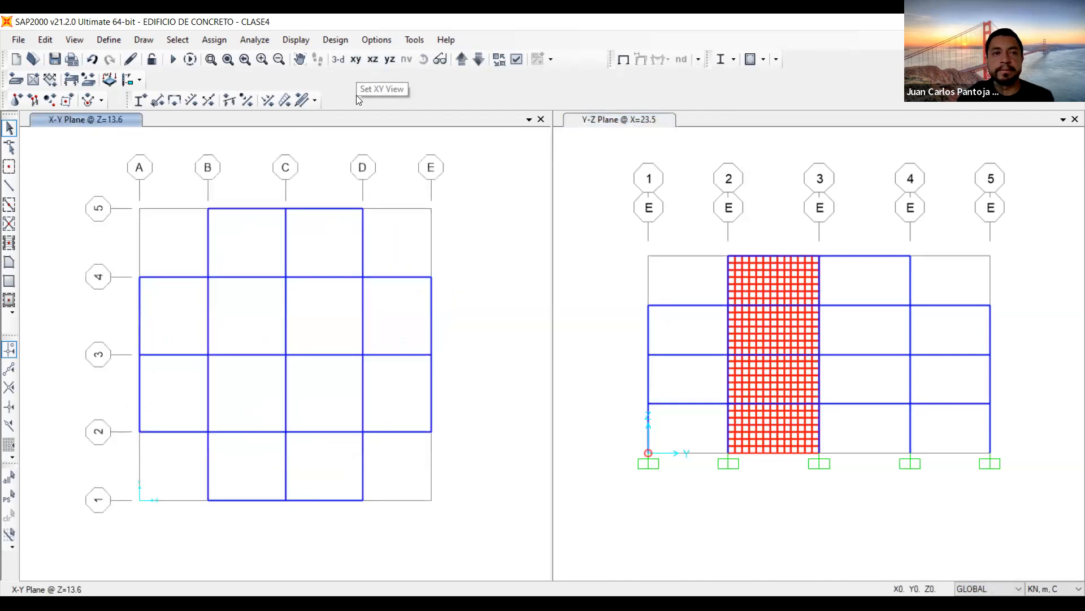
click(469, 60)
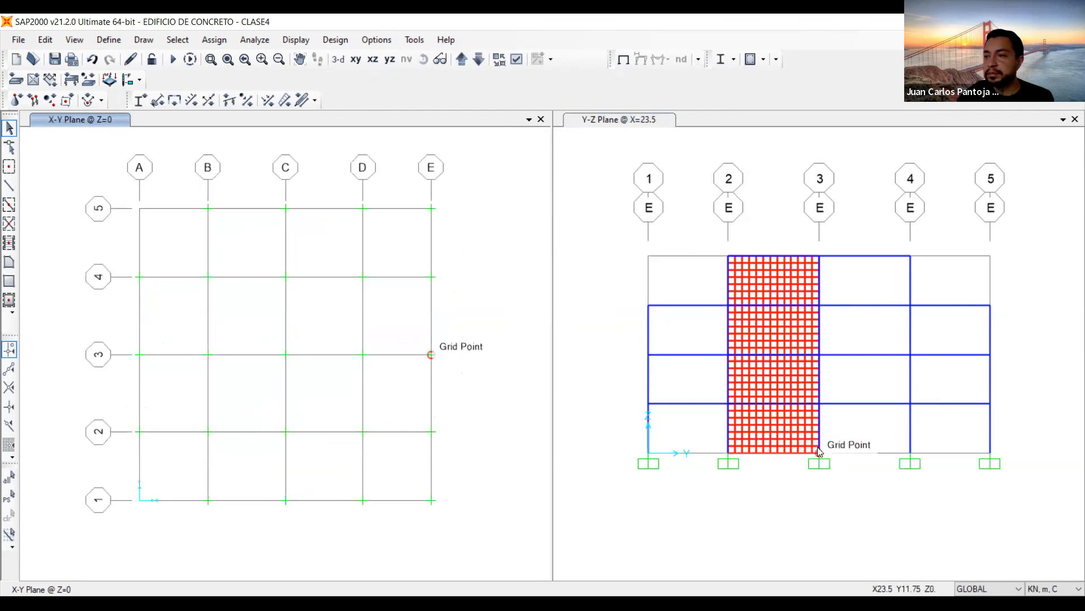
drag(83, 164, 509, 521)
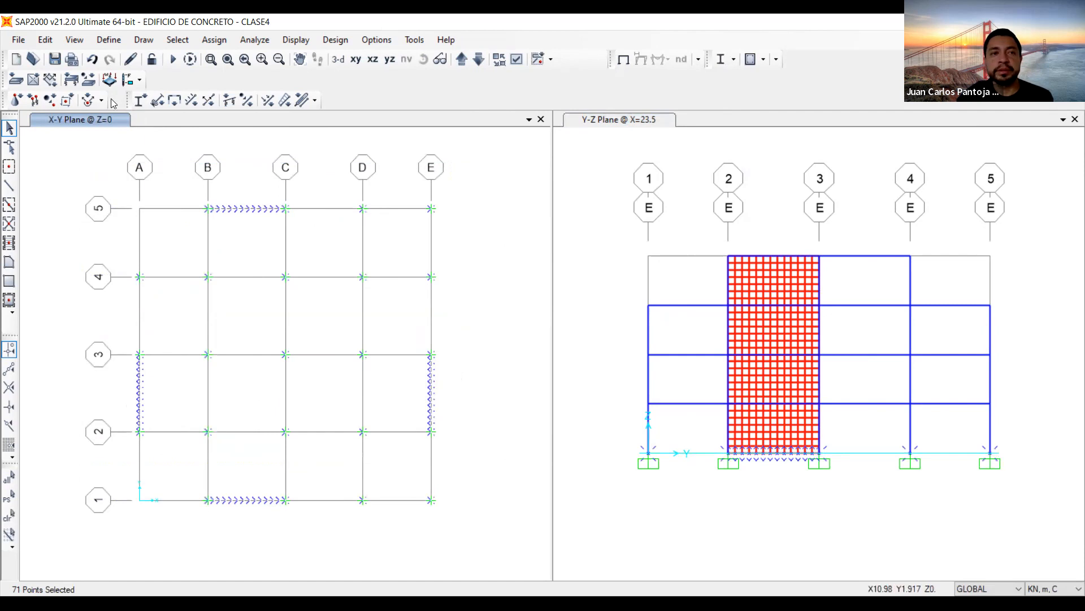
click(16, 100)
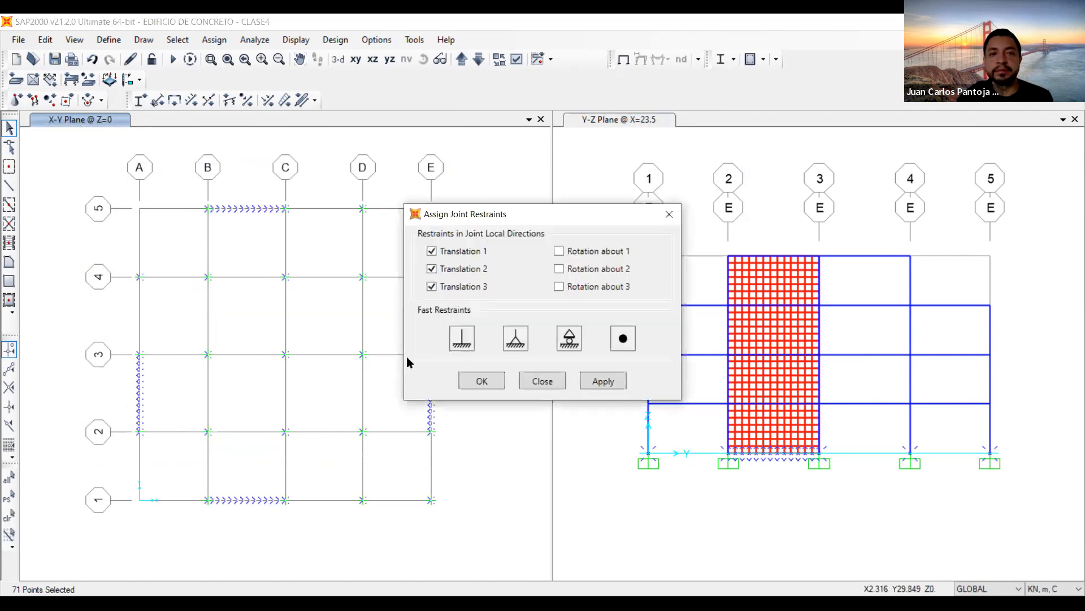
click(467, 340)
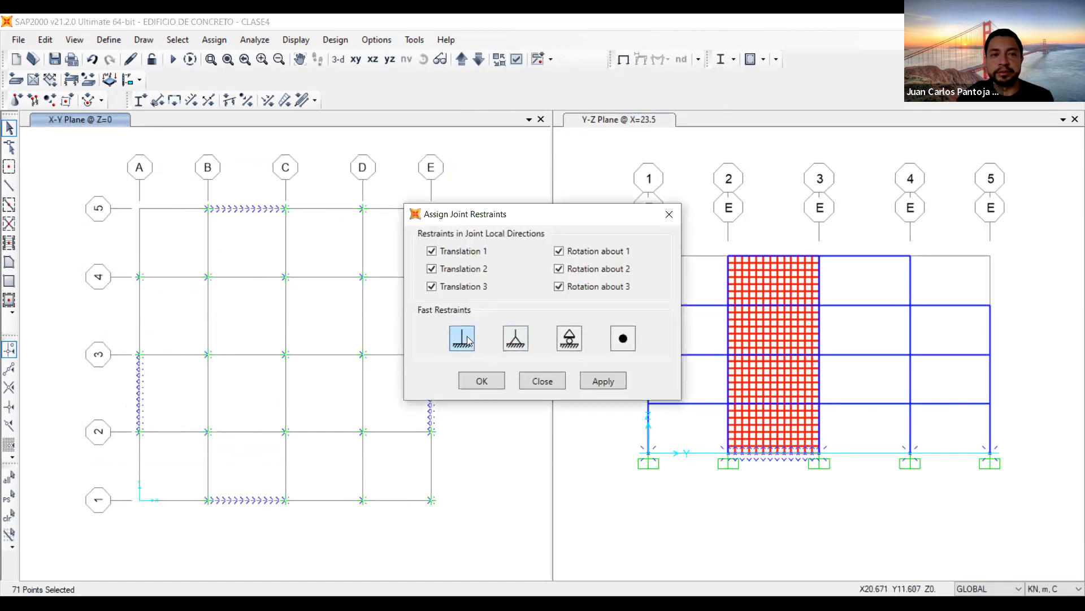
click(601, 382)
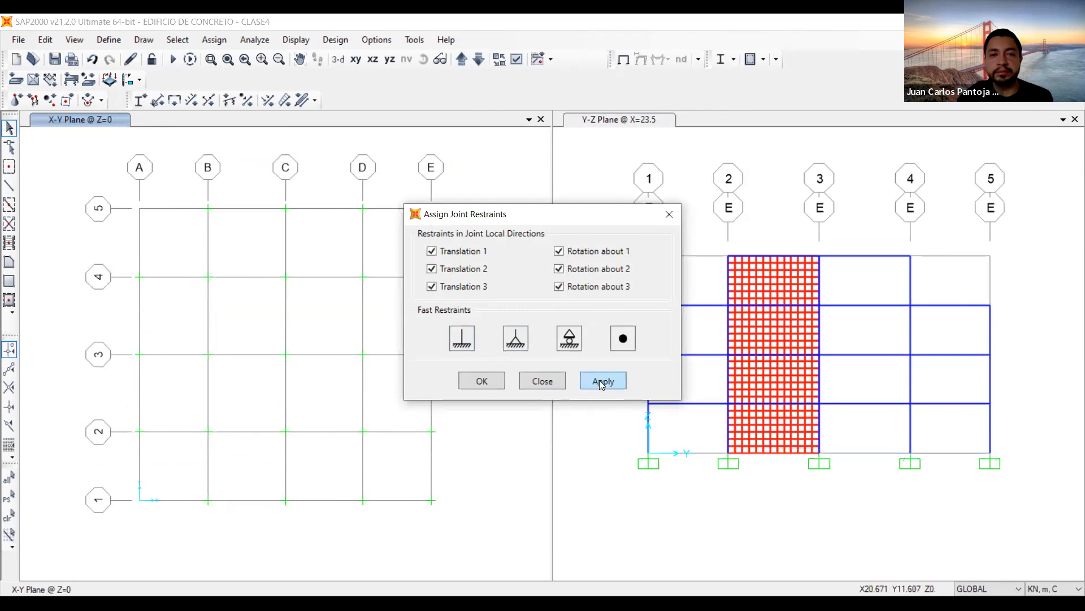
click(483, 382)
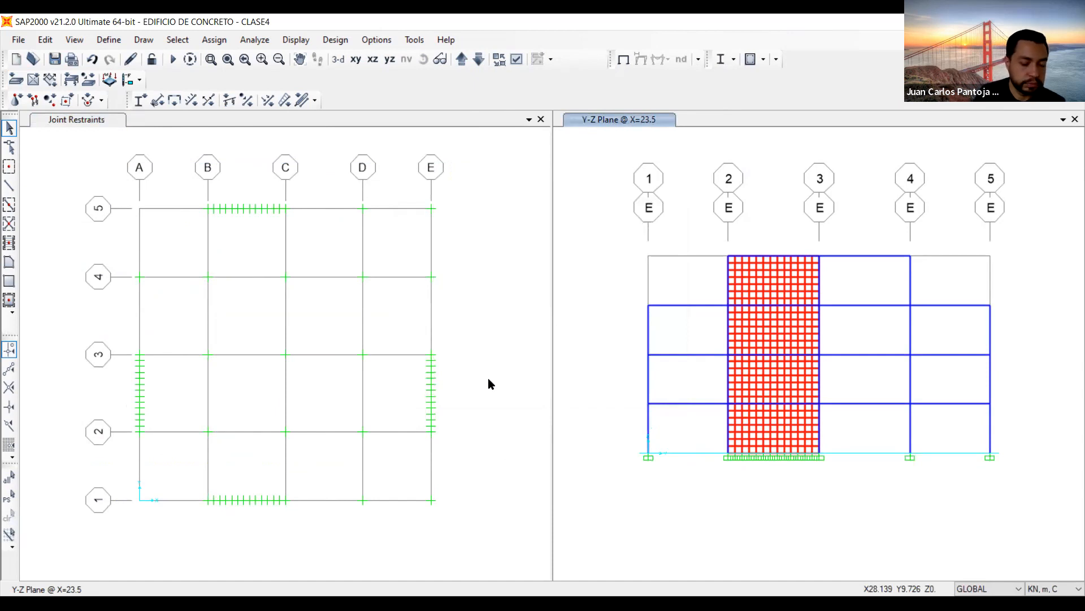
Step: Return the plan window to the 3-D view and save the model as EDIFICIO CON MURO DE CONCRETO - CLASE1
click(480, 214)
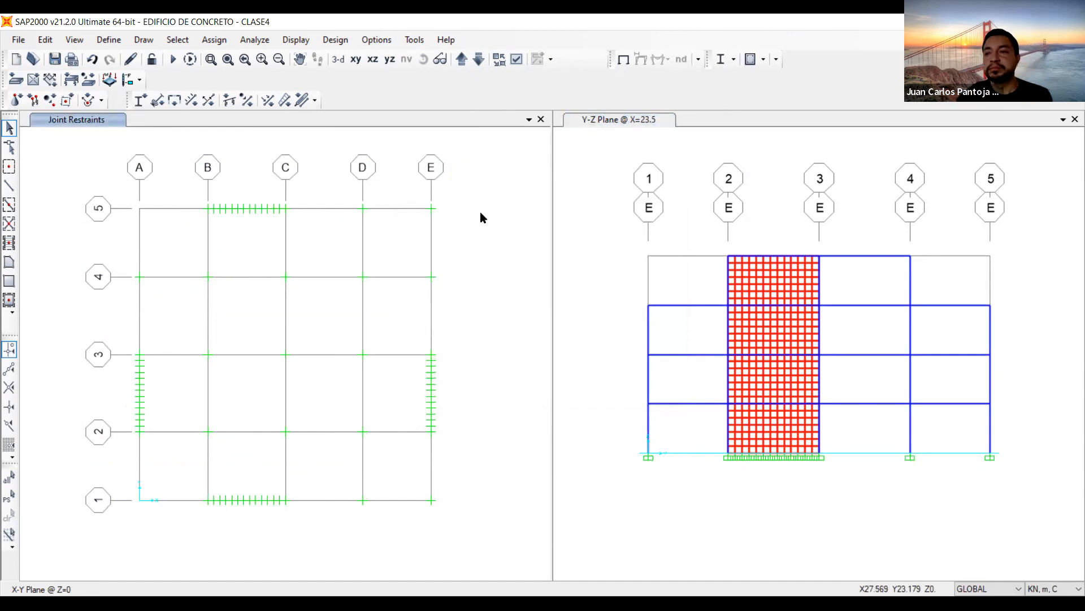
click(338, 58)
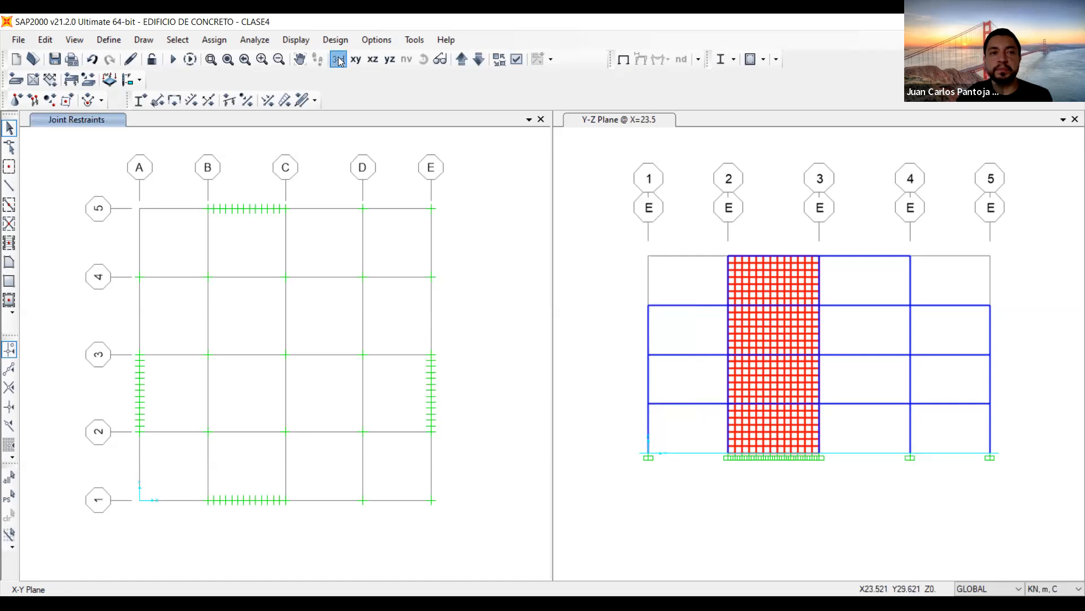
key(alt+f)
click(115, 127)
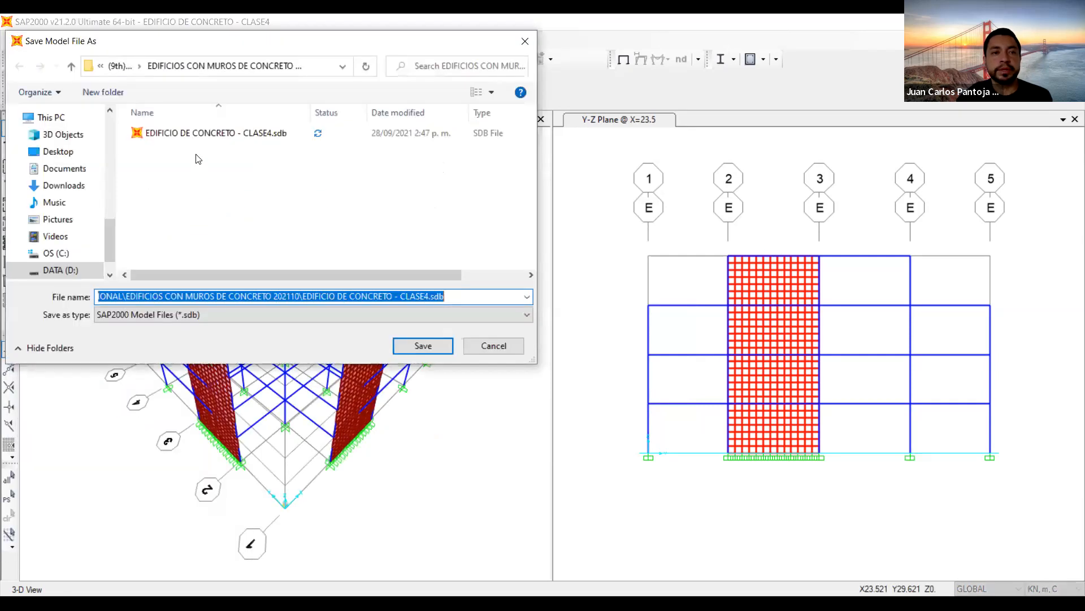
click(225, 296)
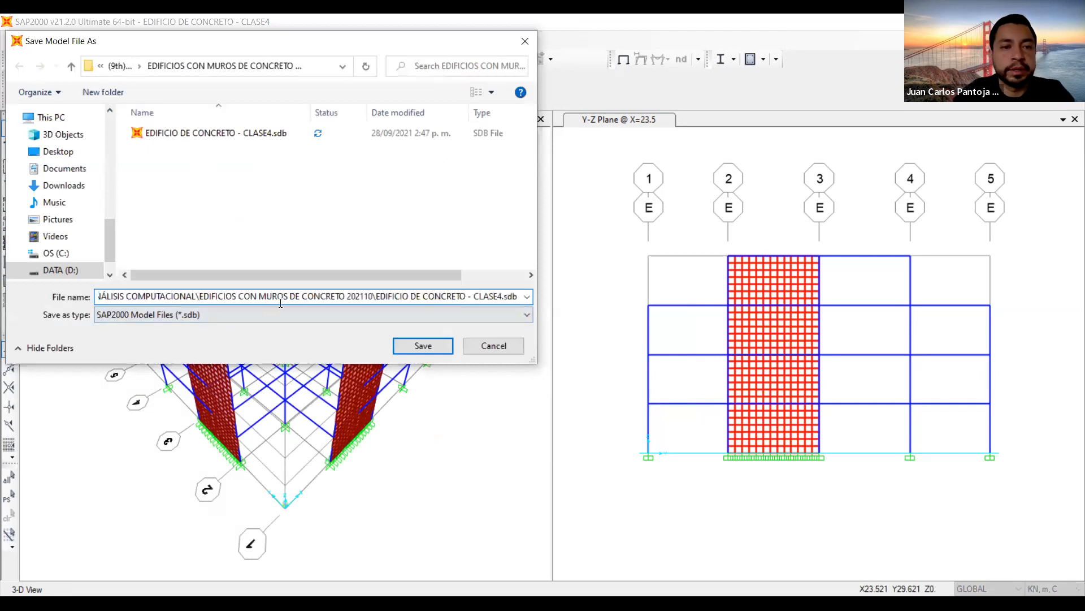
click(208, 134)
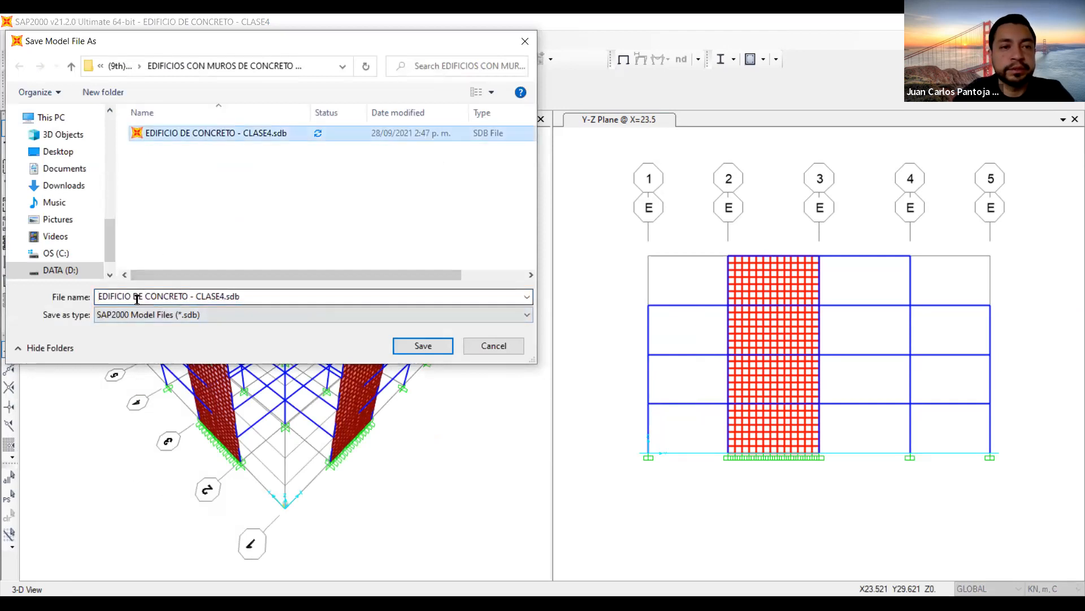
click(133, 296)
double_click(137, 296)
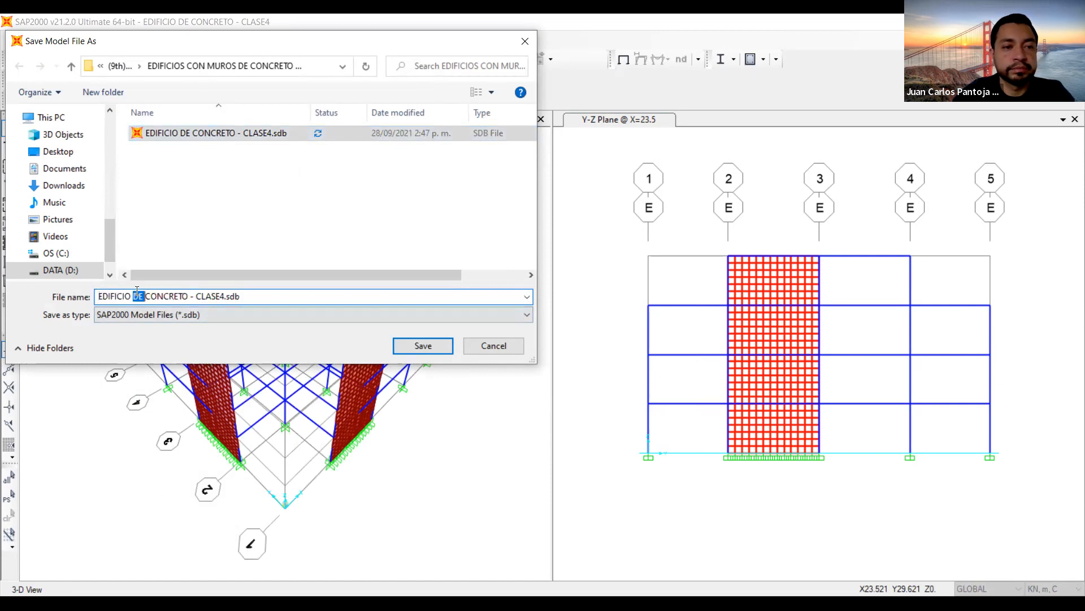
text(CON)
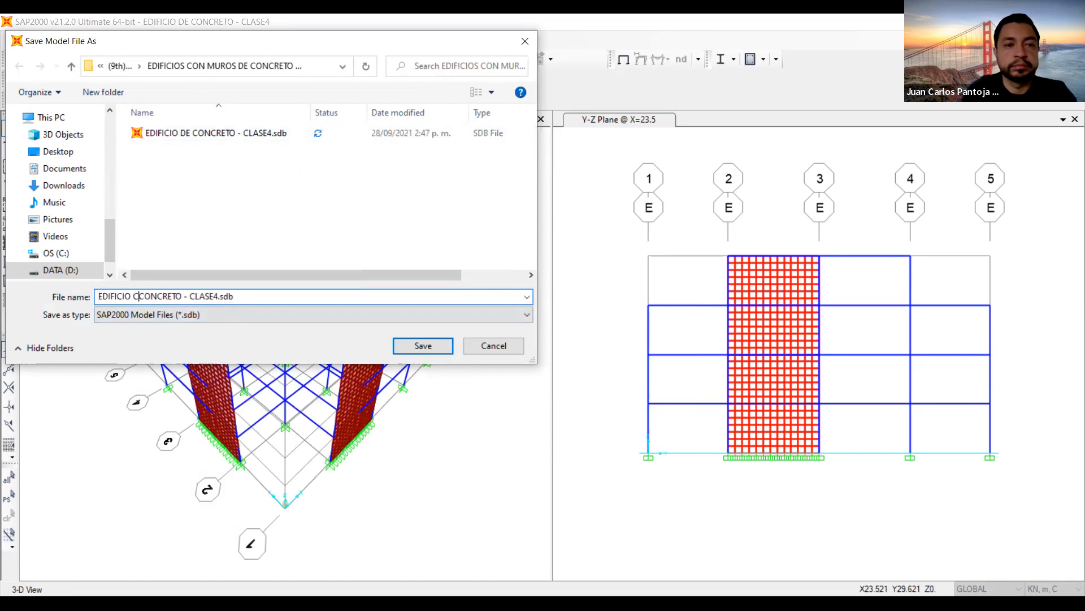
text( MURO DE)
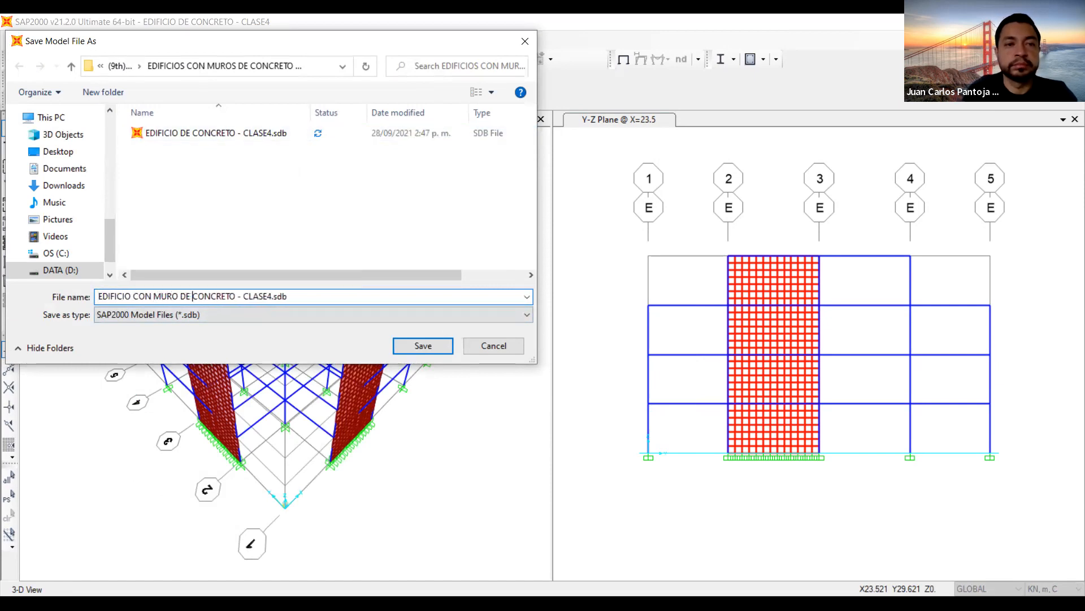
click(272, 298)
key(BackSpace)
text(1)
click(423, 346)
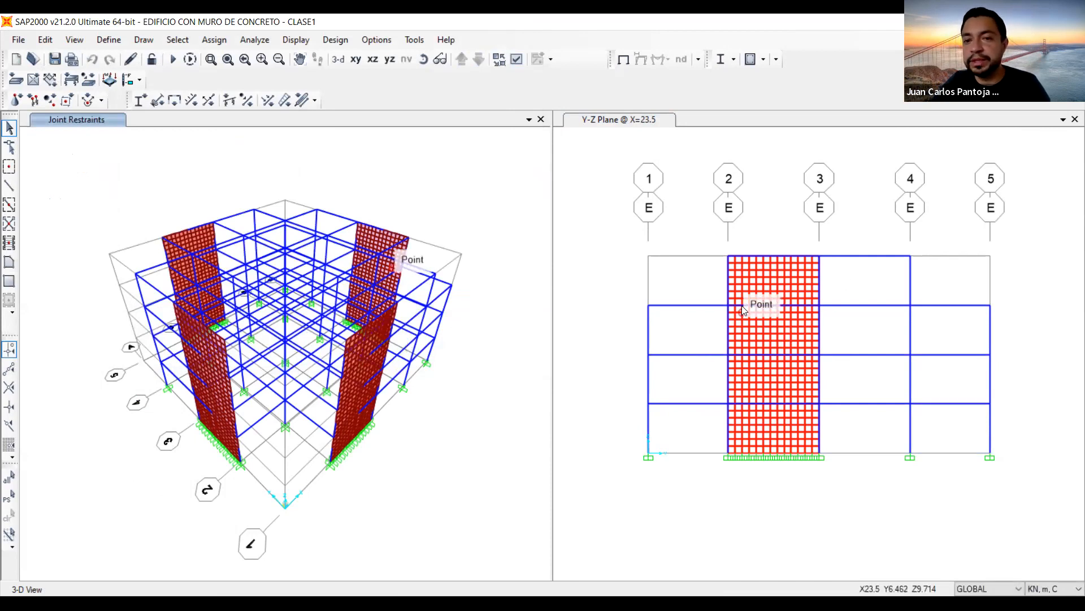
scroll(780, 310, up, 3)
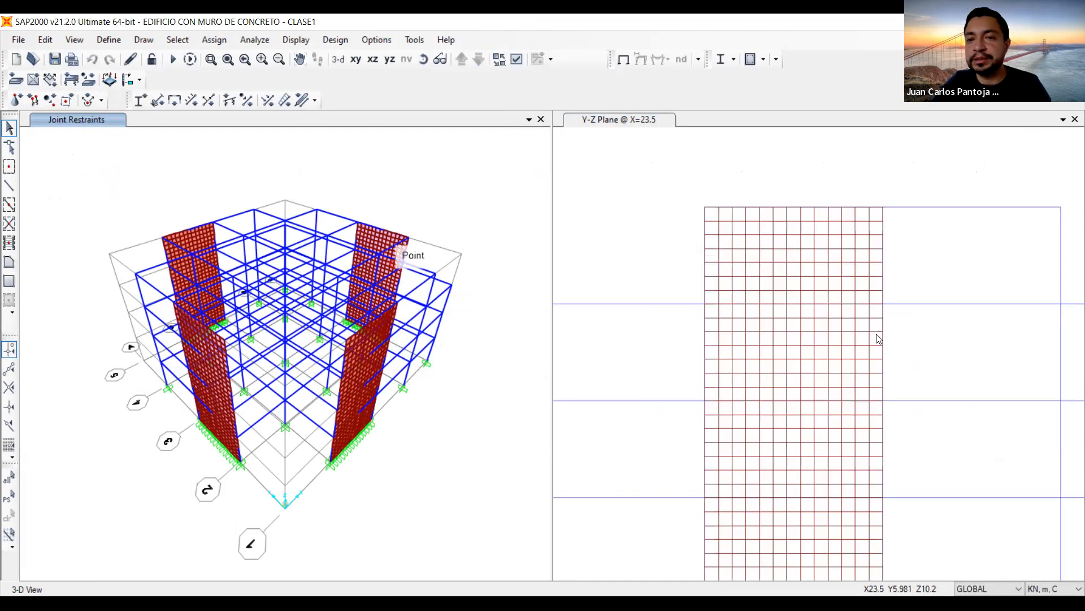
scroll(846, 305, up, 1)
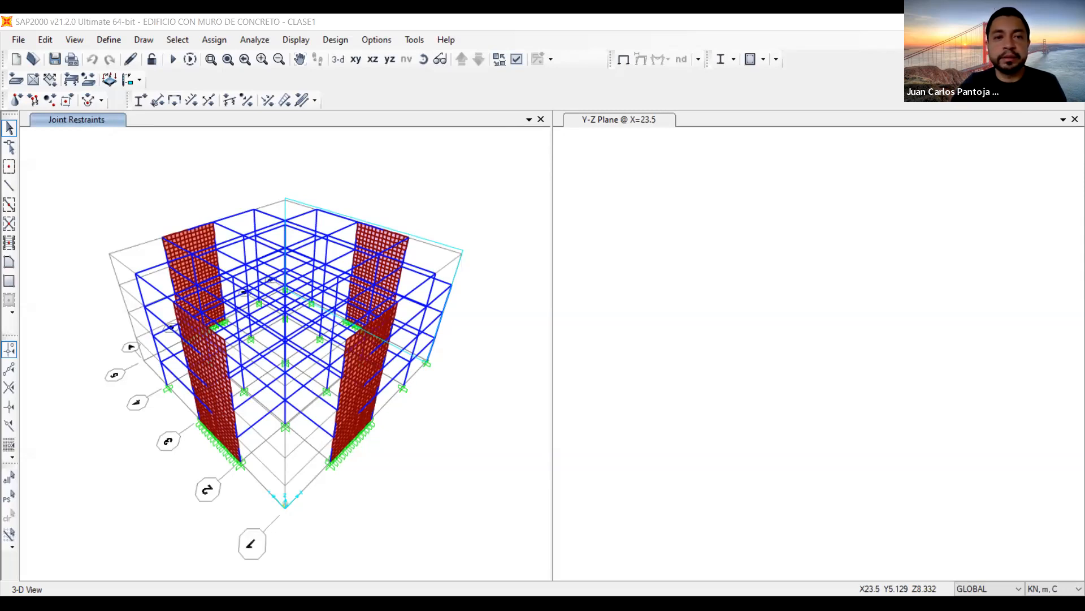
click(314, 210)
click(271, 236)
click(312, 234)
click(272, 284)
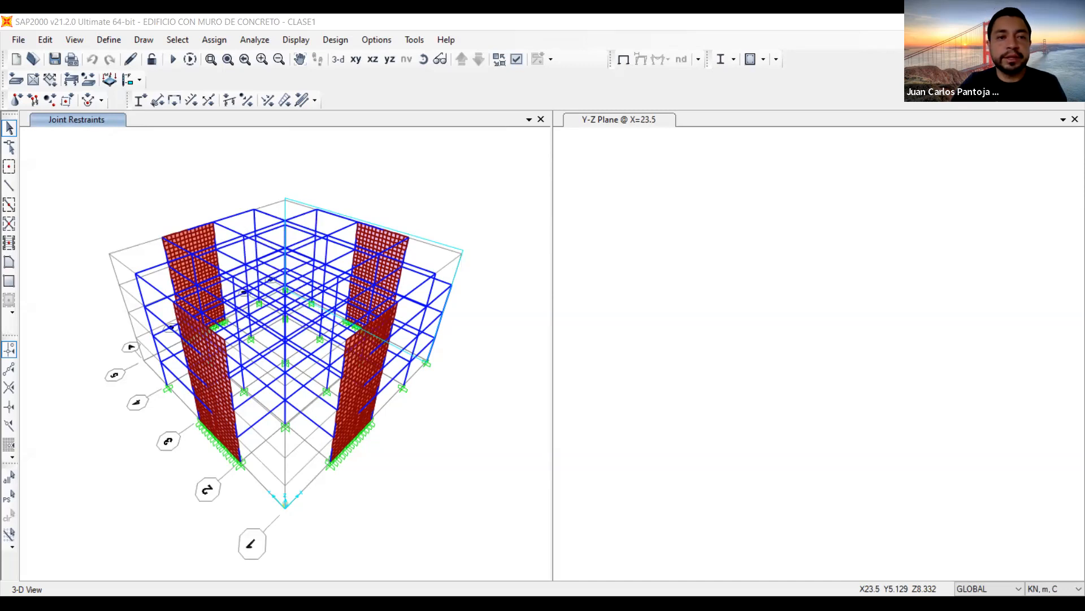